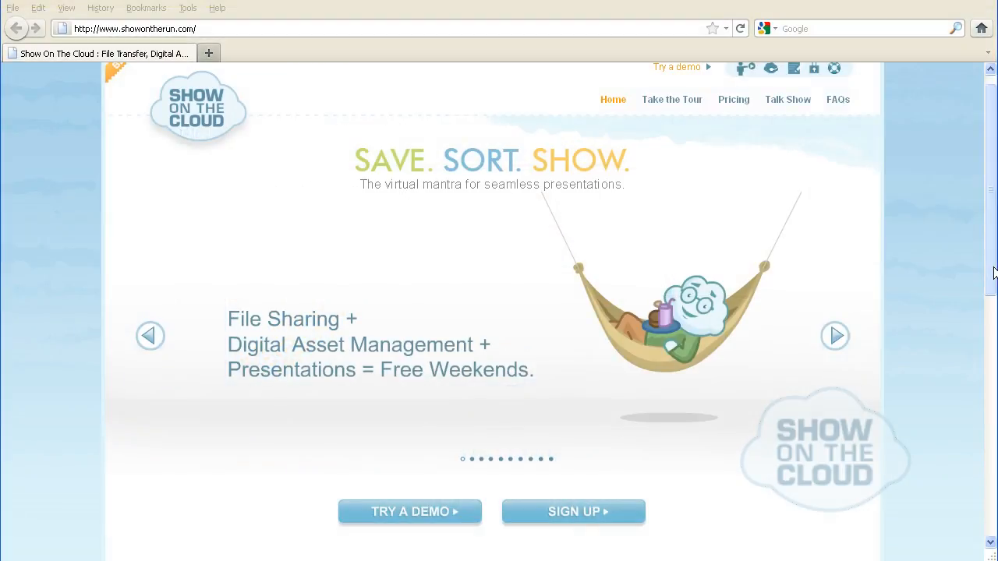
Browse through the feature slides on the Show On The Cloud home page
left_click_drag(993, 273, 993, 226)
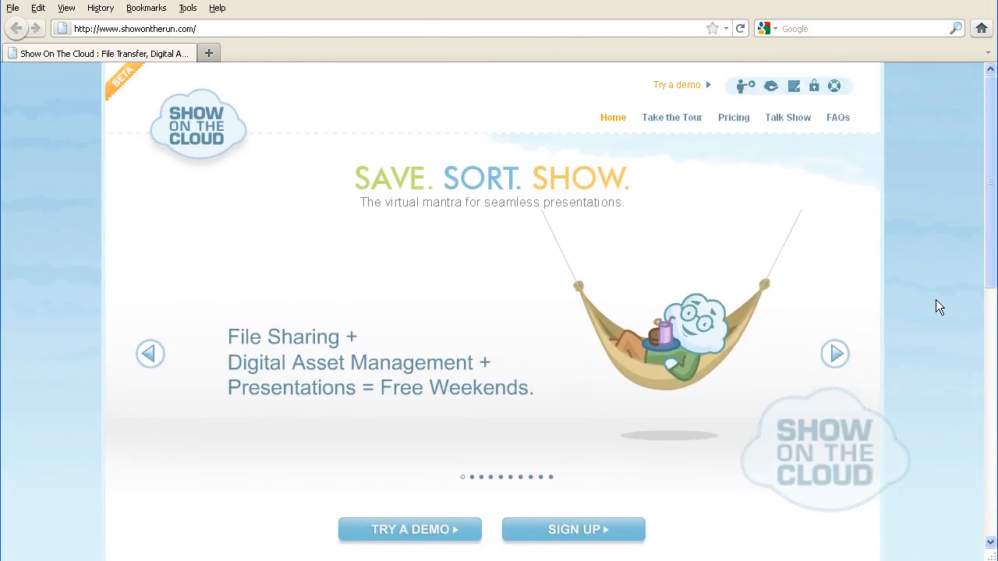
left_click(837, 360)
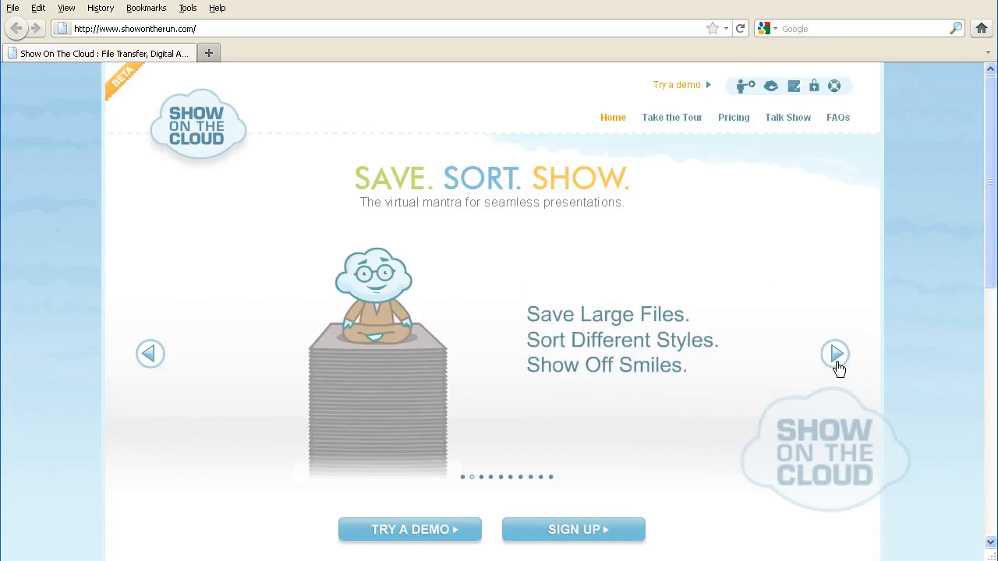
left_click(838, 362)
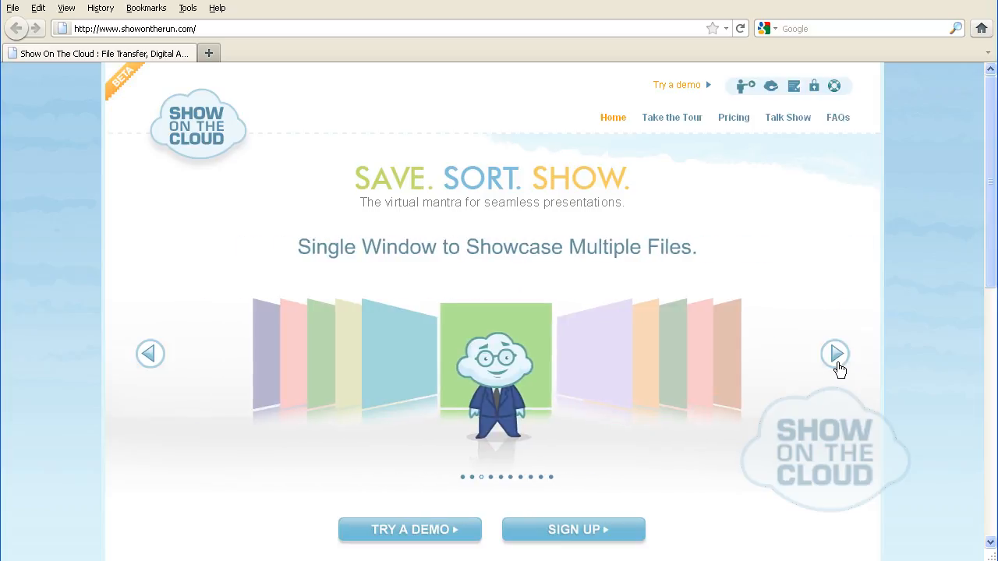
left_click(838, 362)
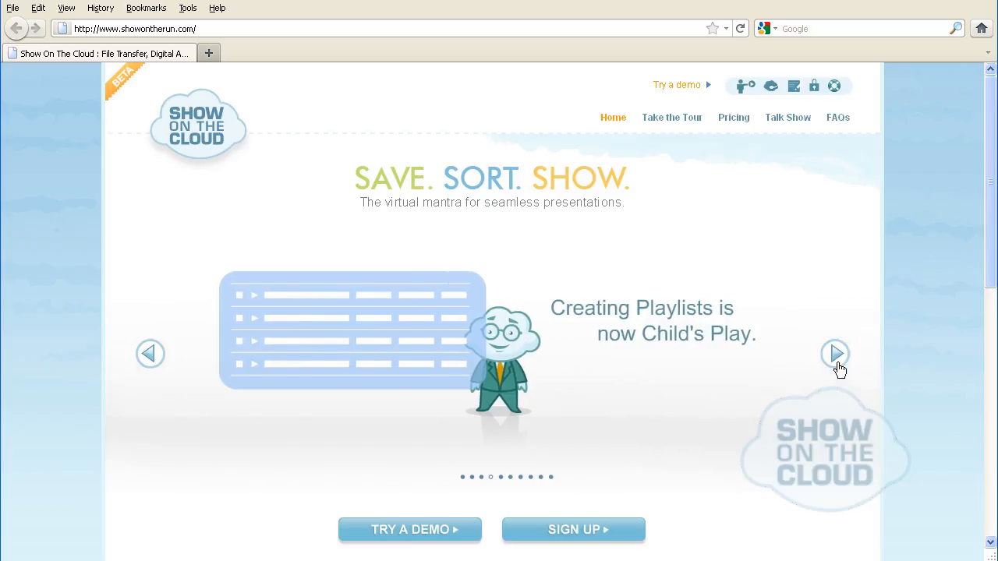
left_click(837, 363)
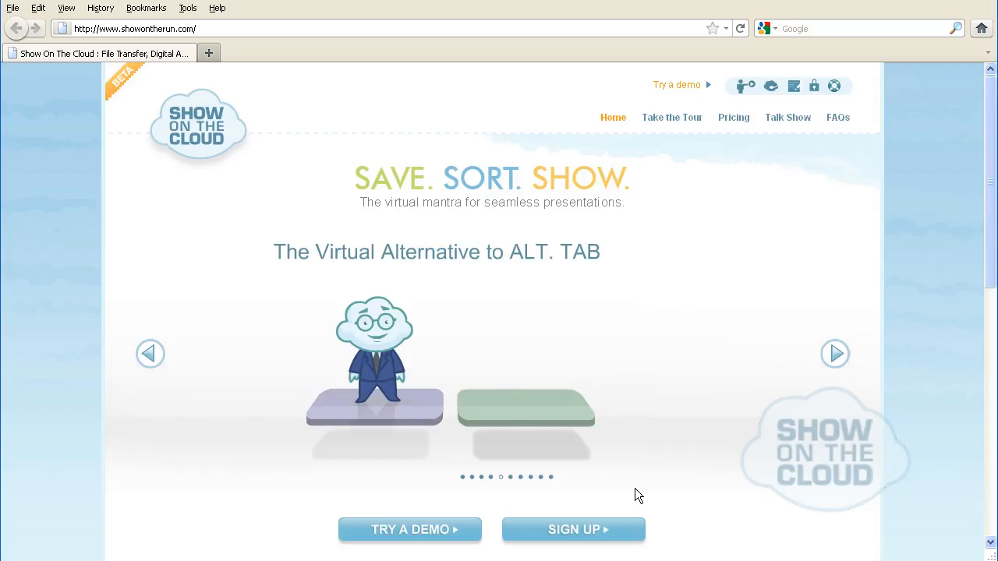
Open the sign-up form and fill in the administrator's name and e-mail address
left_click(575, 531)
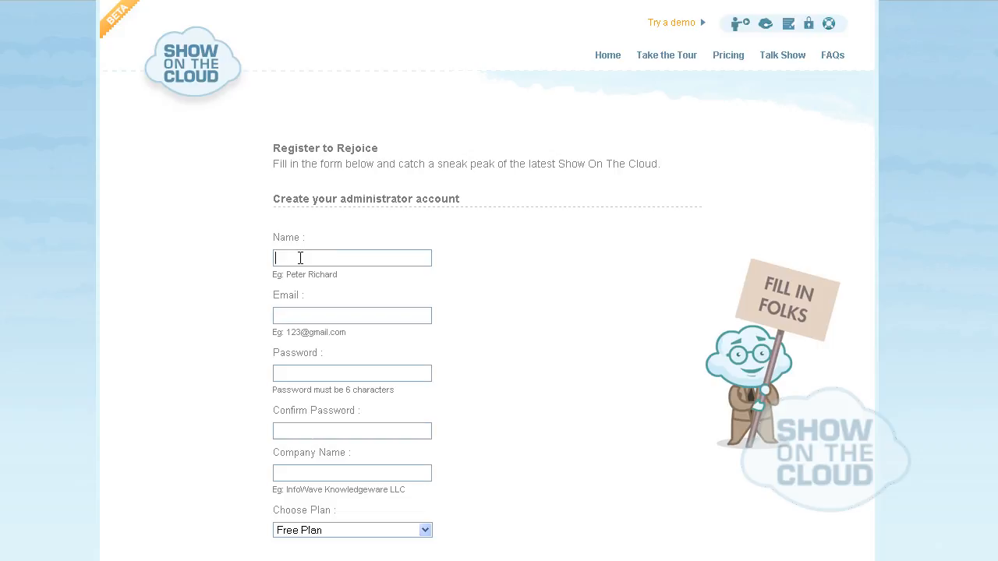
type("Robert")
key("Tab")
Enter and confirm the account password, and set the company name to InfoWave Knowledgeware LLC
key("Tab")
type("1234567")
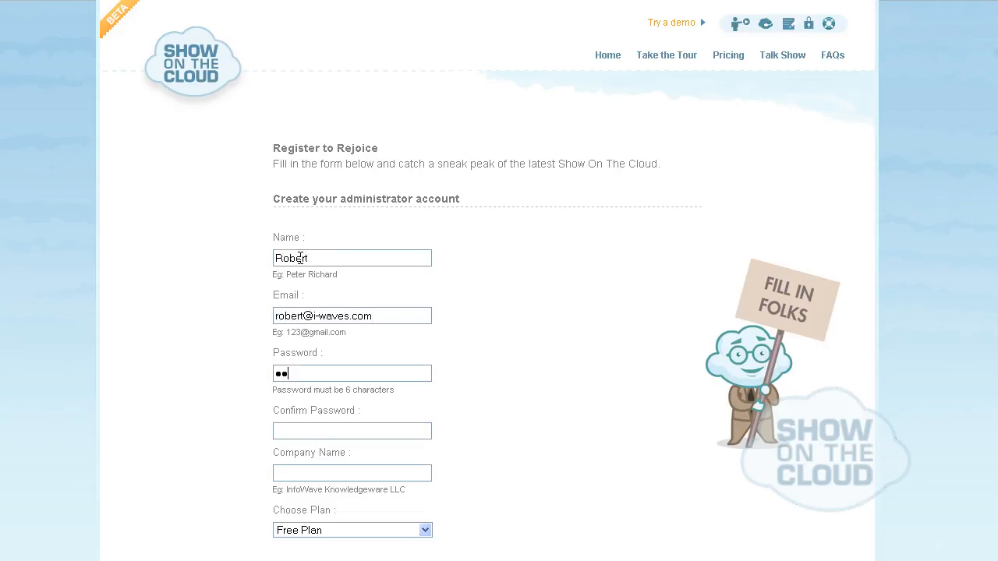
key("Tab")
type("1234567")
key("Tab")
type("InfoWave Knowl")
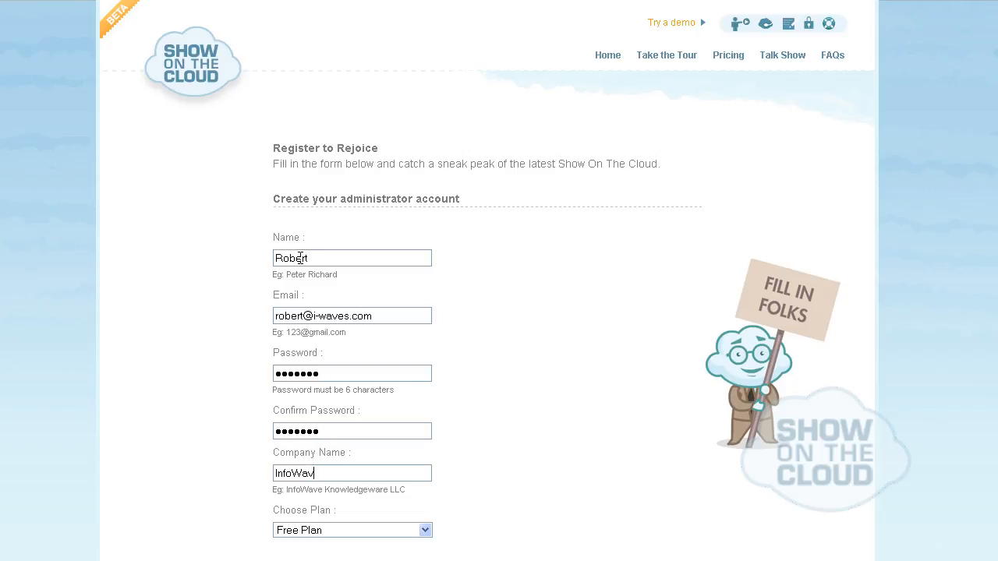
type("edgeware LLC")
Set the site's web address name to iwaves and submit the sign-up with the terms of service accepted
scroll(426, 443, "down", 1)
left_click(425, 442)
left_click(427, 444)
scroll(426, 443, "down", 2)
left_click(343, 394)
type("iwaves")
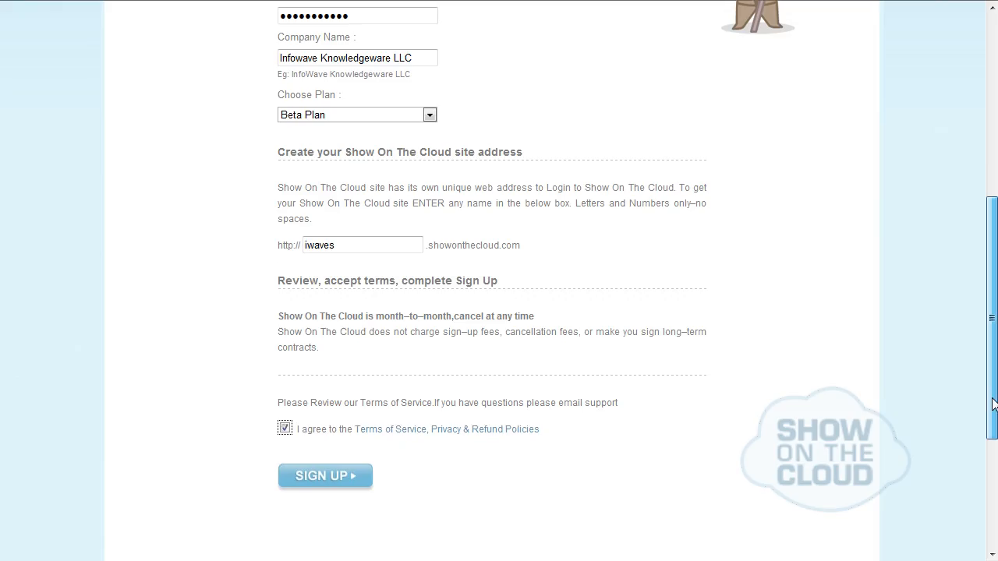
scroll(992, 424, "down", 1)
scroll(992, 423, "down", 2)
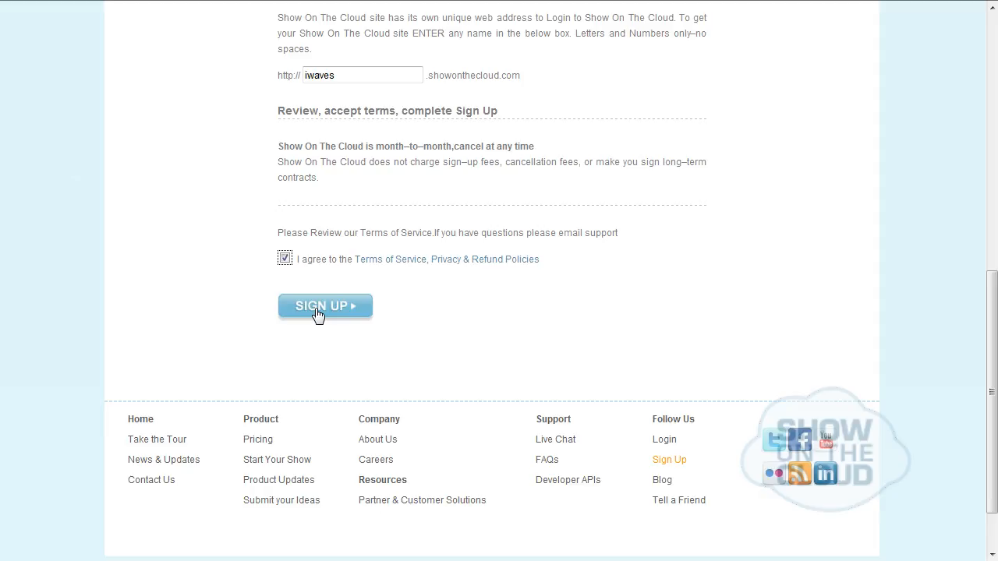
left_click(317, 309)
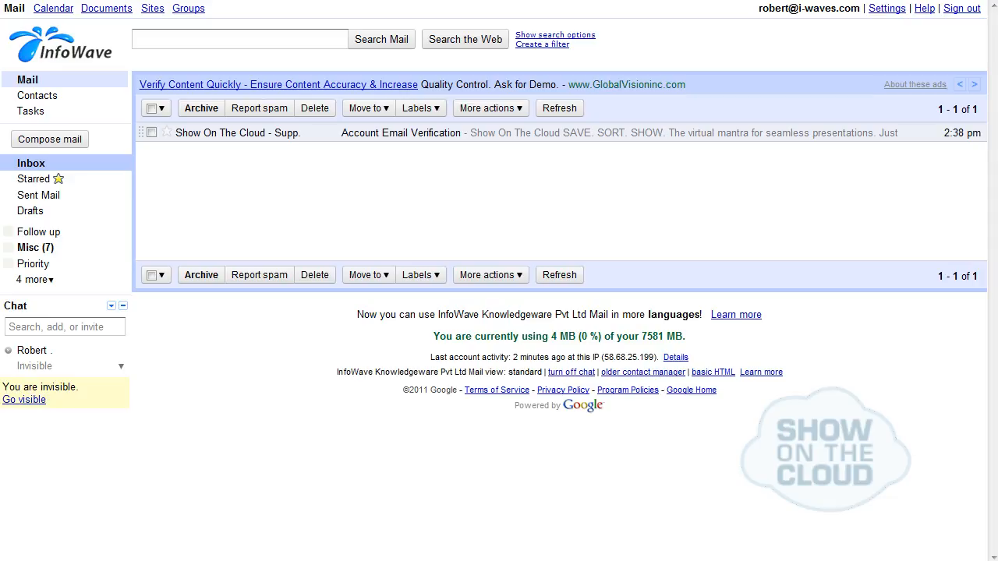
Verify the account through the link in the Account Email Verification message and log in with the e-mail address and account password
left_click(210, 137)
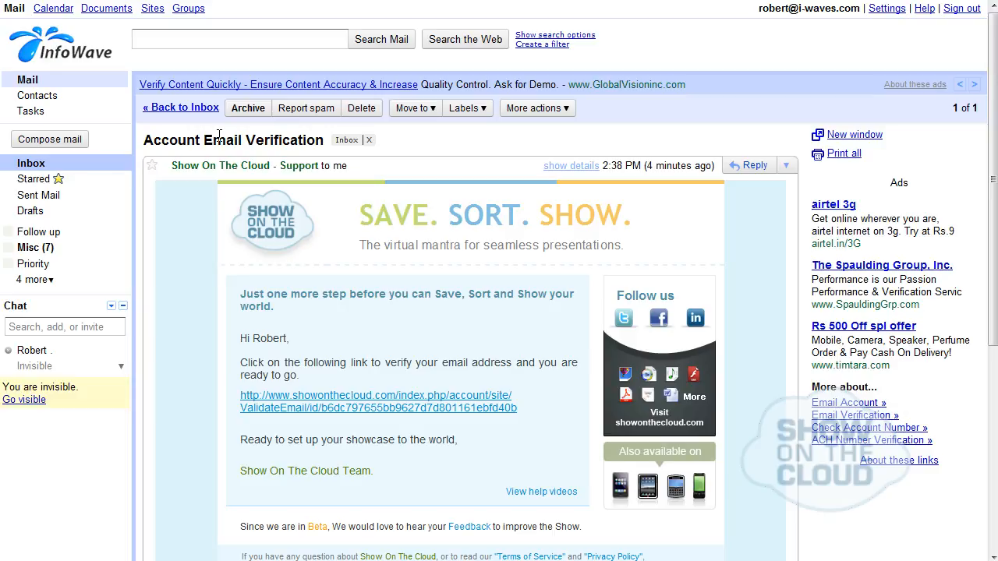
left_click(366, 396)
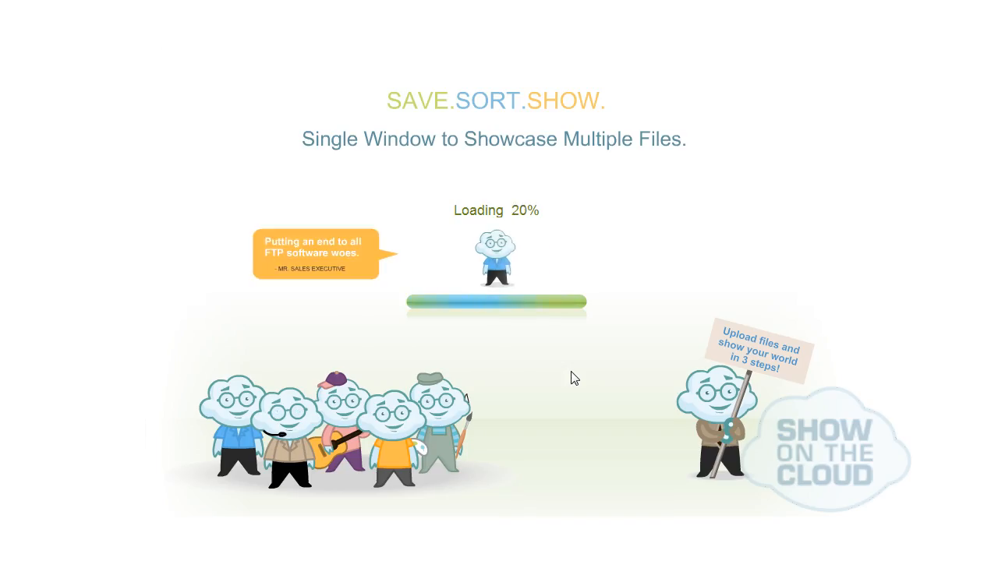
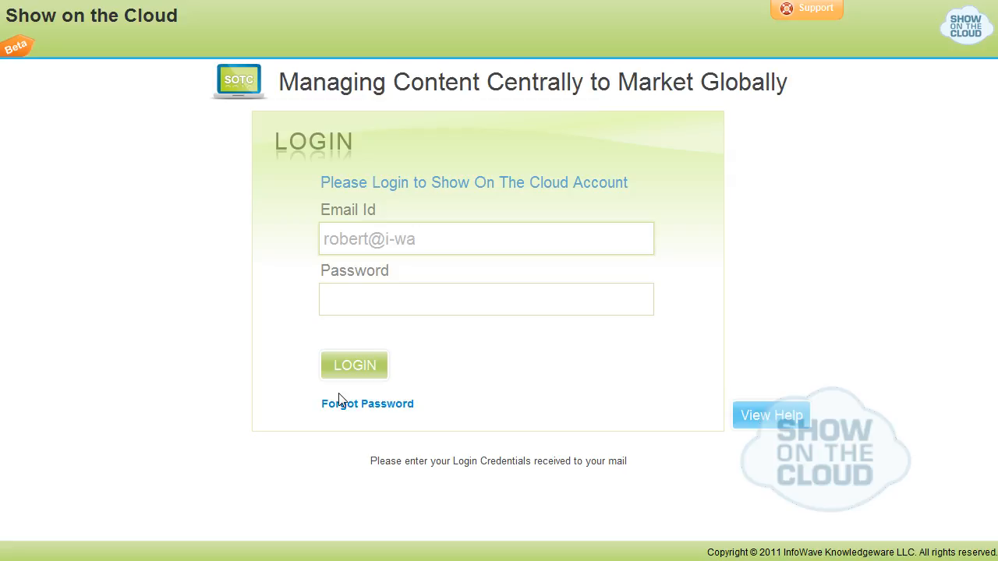
key("Tab")
type("***********")
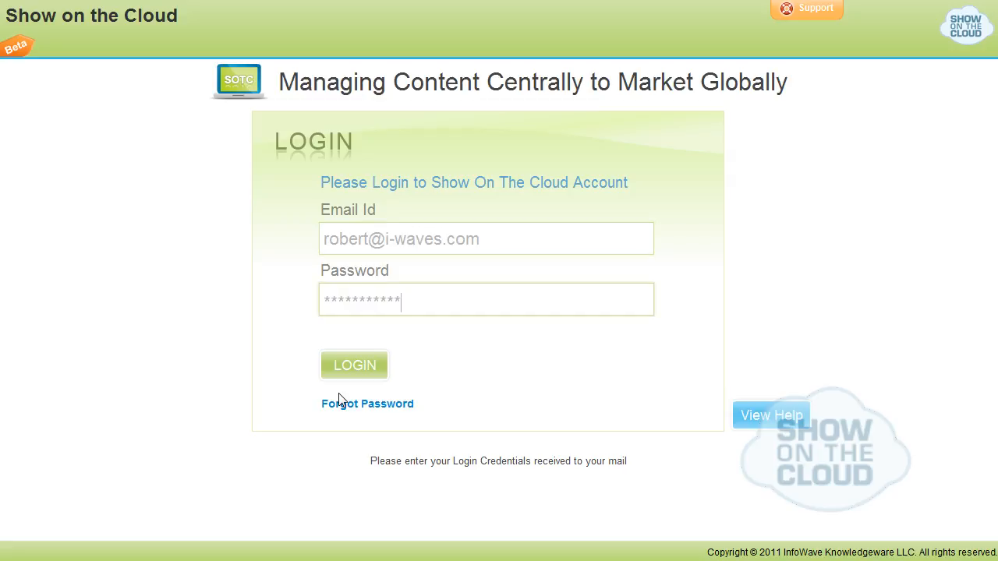
left_click(349, 380)
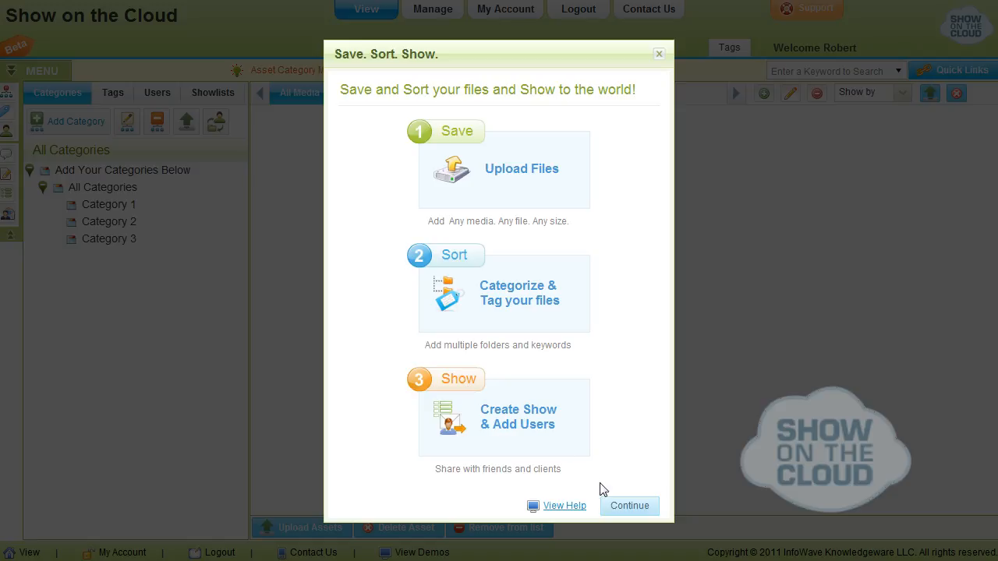
Continue to the Save stage, dismiss the tips, and upload all files from the To Upload folder
left_click(617, 507)
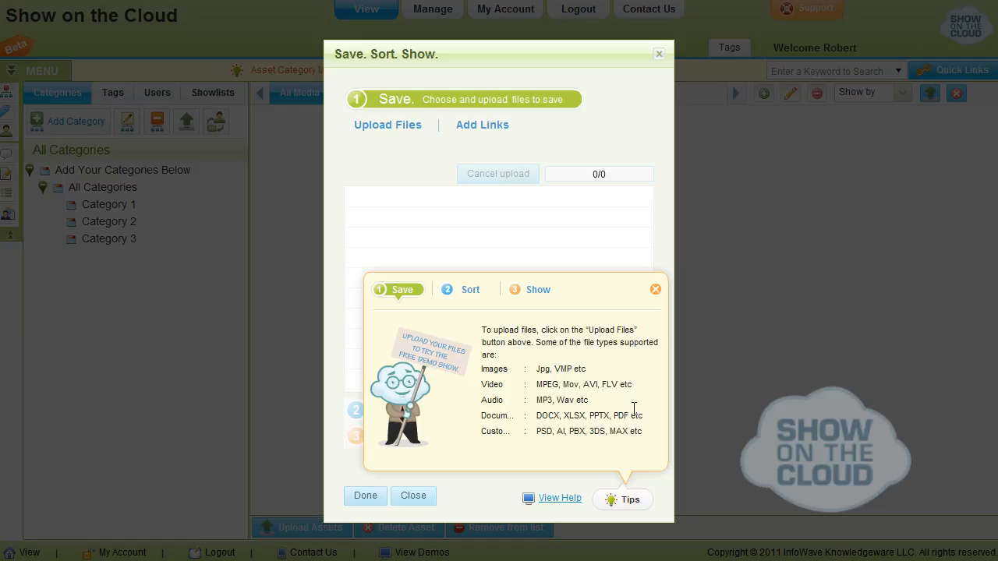
left_click(655, 290)
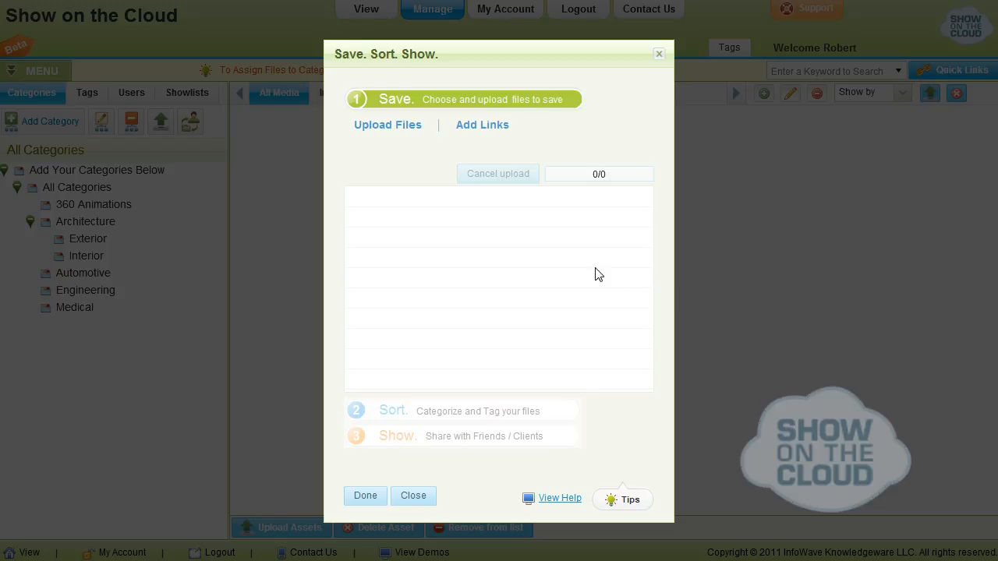
left_click(411, 133)
left_click(347, 176)
key("ctrl+a")
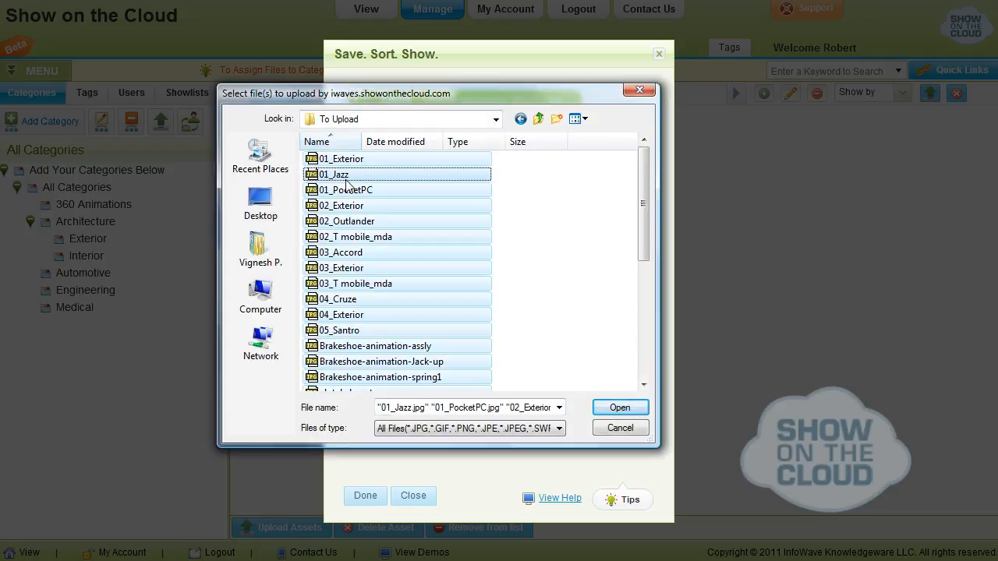
left_click(559, 428)
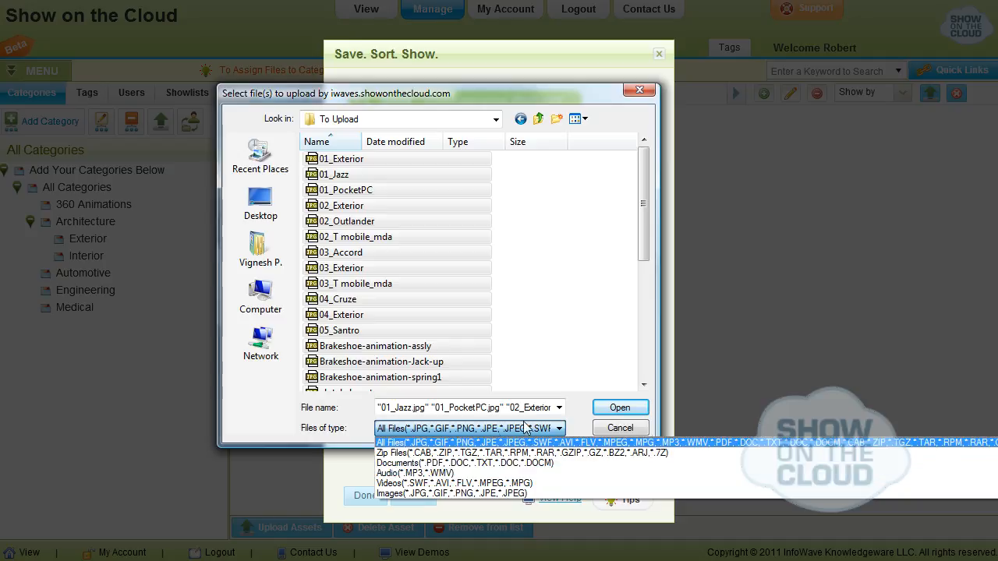
left_click(559, 428)
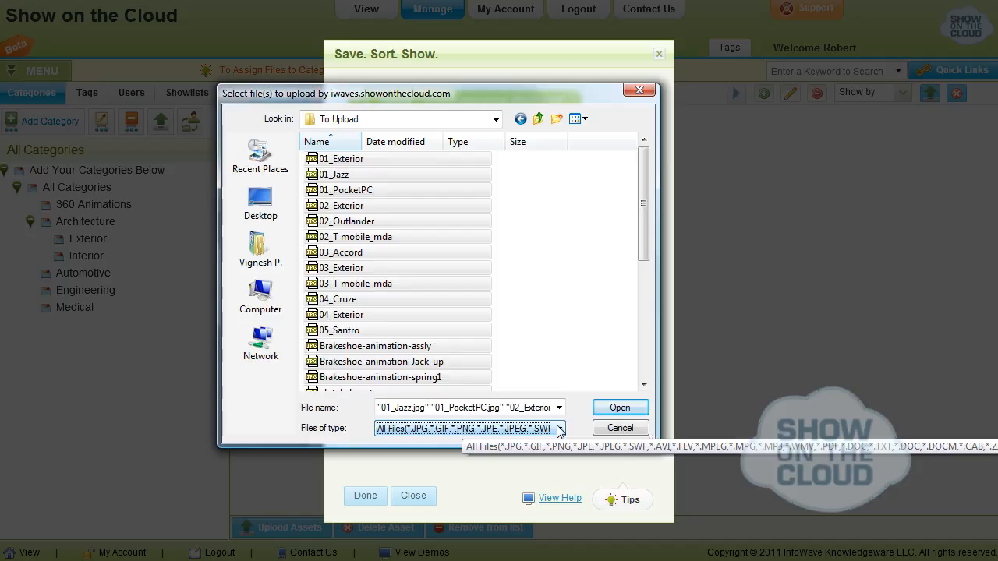
left_click(607, 409)
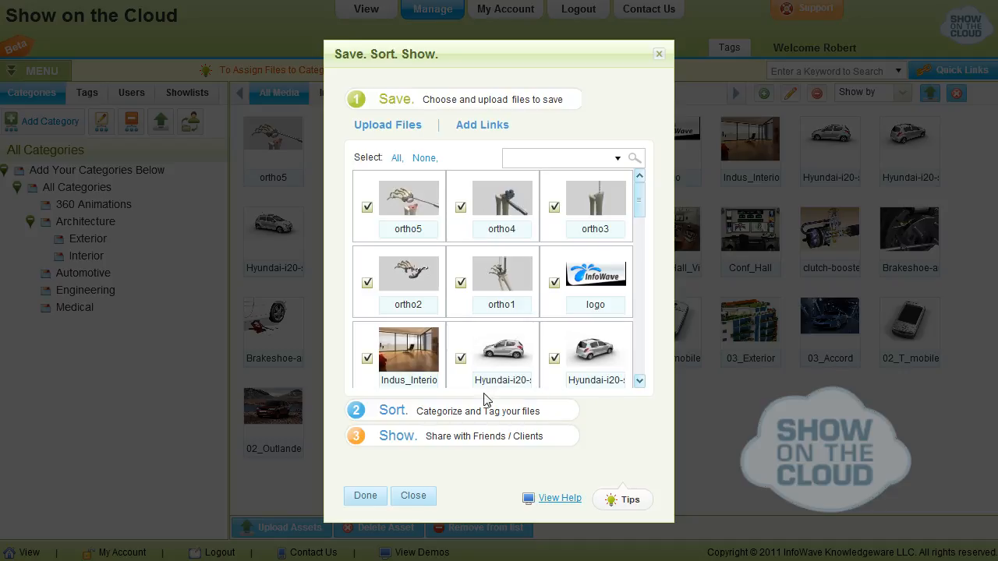
Go to the Sort stage and start a new category named Products under All Categories
left_click(383, 413)
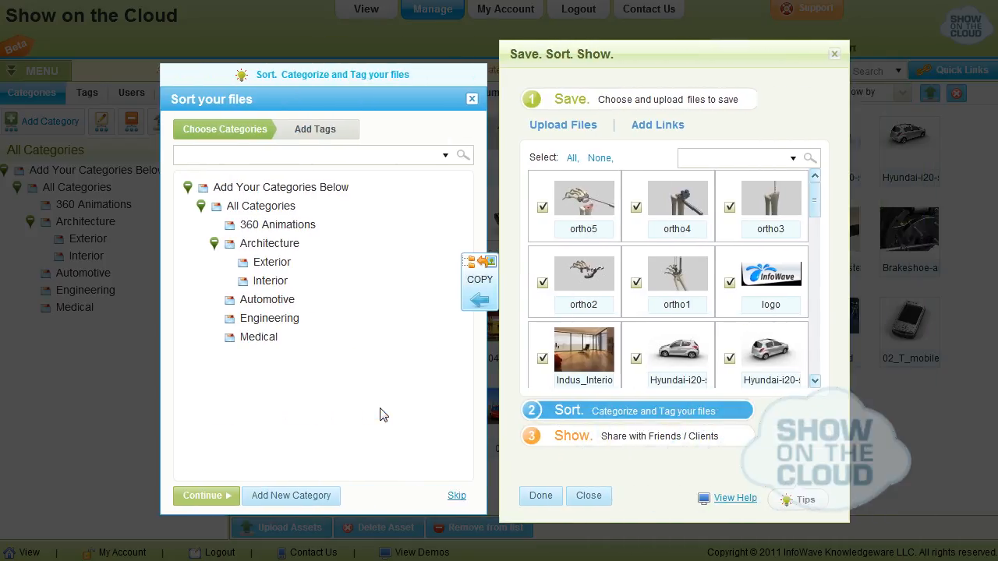
left_click(265, 209)
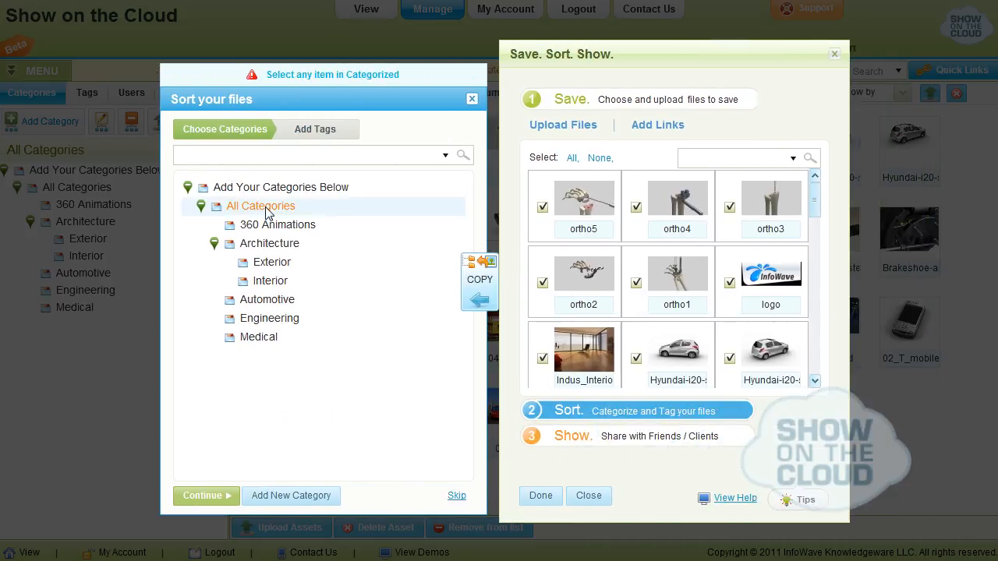
left_click(281, 500)
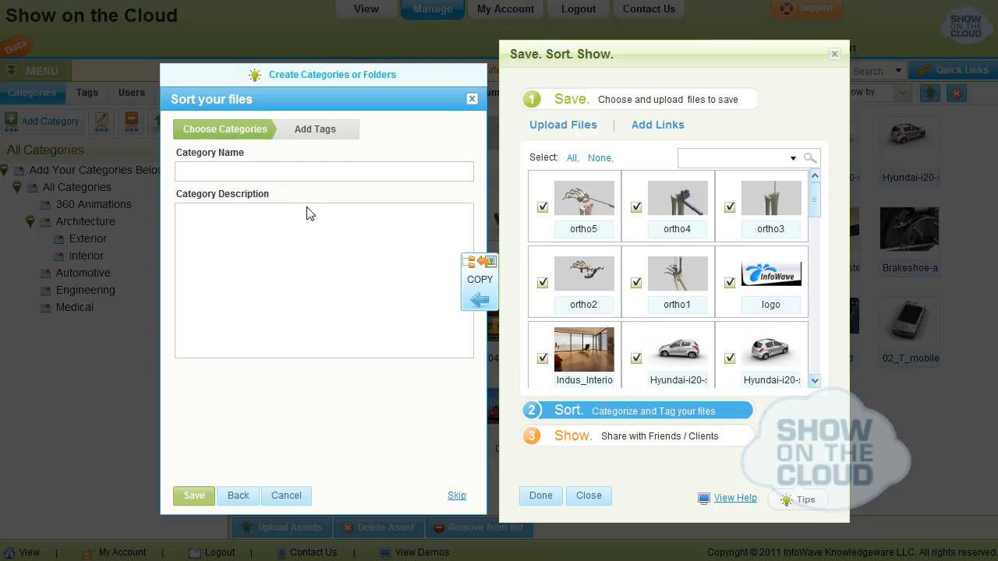
left_click(316, 169)
type("Products")
Describe the new category as "This Category contains full of mobile and furniture products." and save it
left_click(290, 245)
type("This Category")
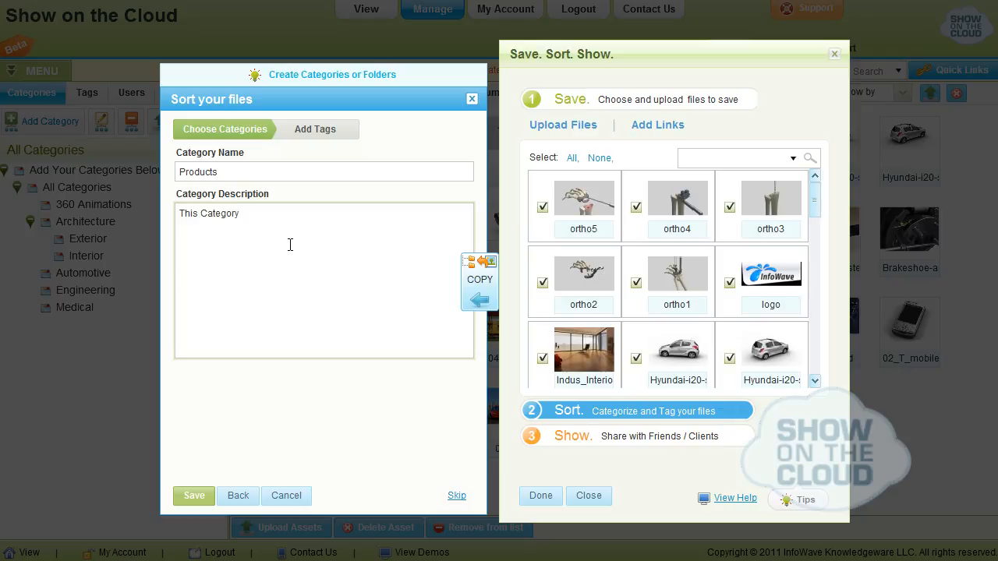
type(" contains full of mobile and furniture products.")
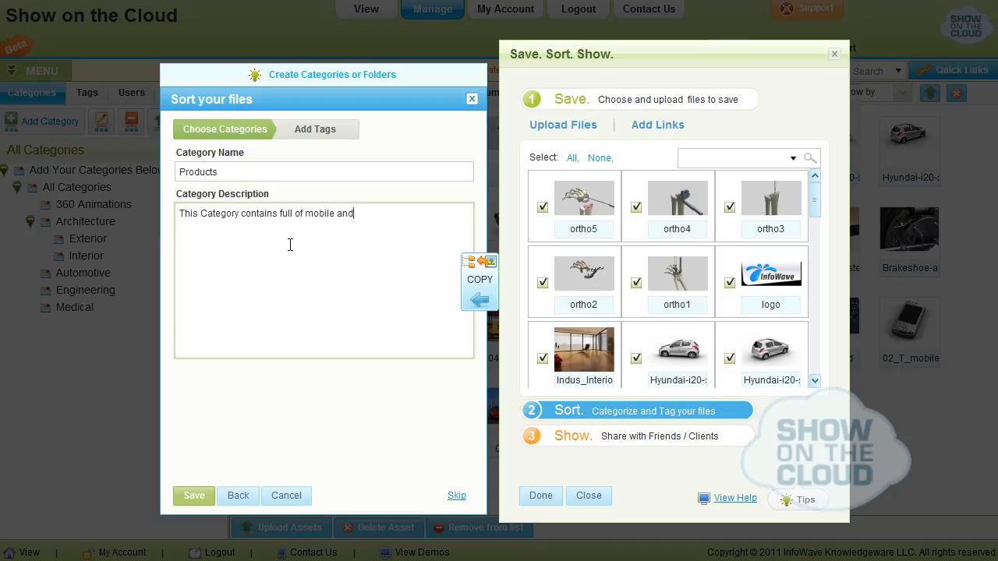
left_click(191, 495)
Clear the file selection, select the product images including the T_mobile and PocketPC files, and copy them into the Products category
left_click(188, 188)
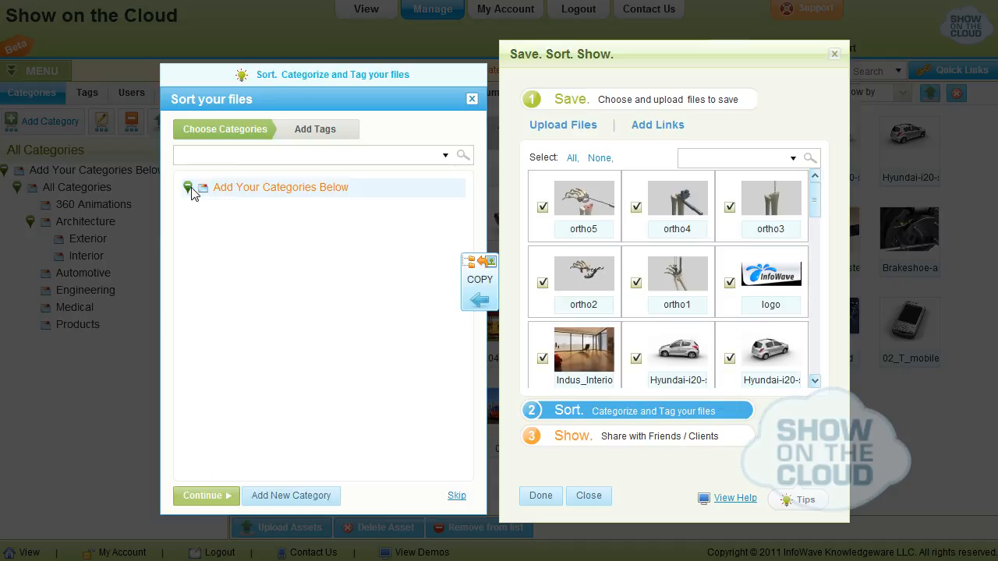
left_click(201, 206)
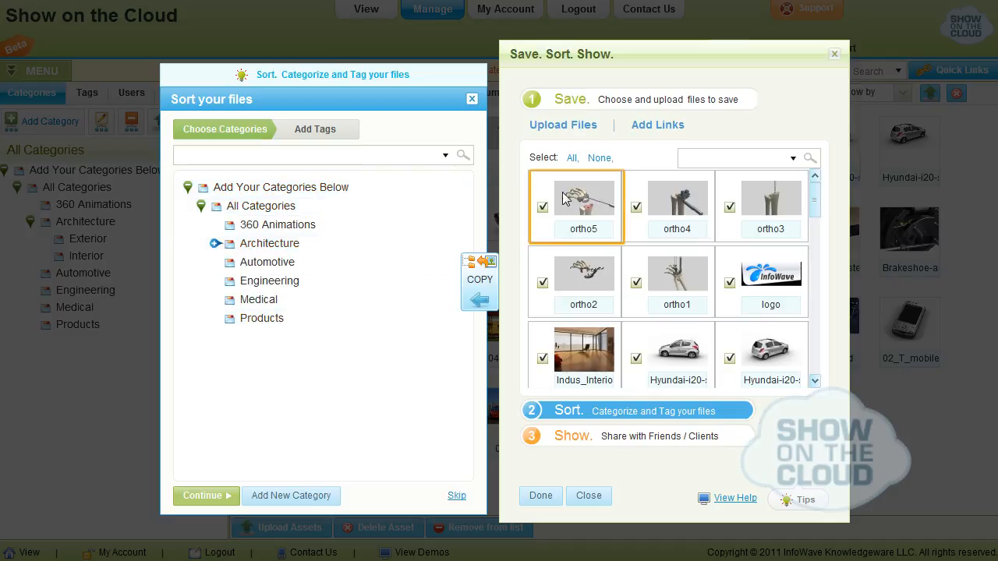
left_click(598, 159)
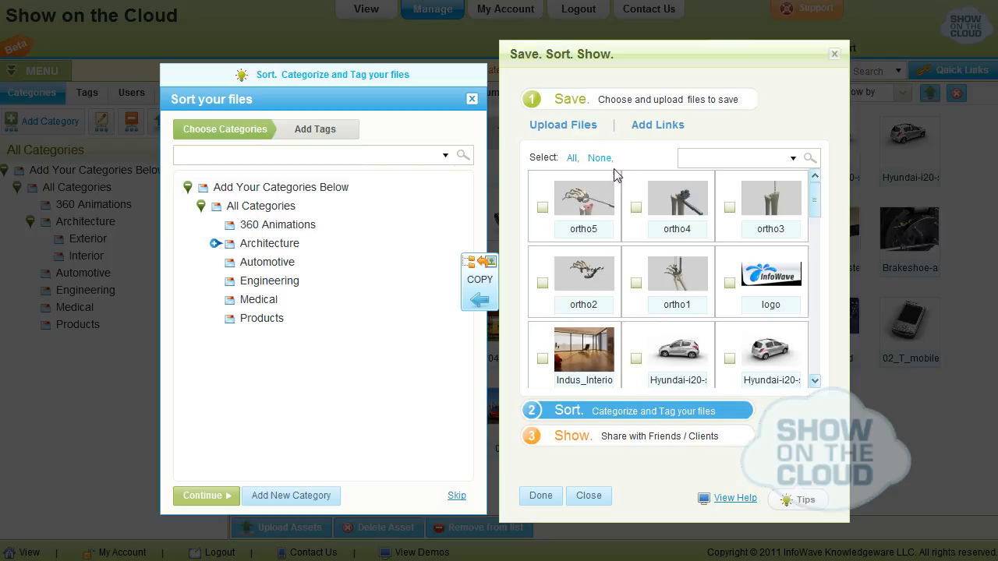
left_click_drag(816, 207, 819, 264)
left_click(543, 282)
left_click(636, 284)
left_click_drag(818, 258, 817, 328)
left_click(261, 318)
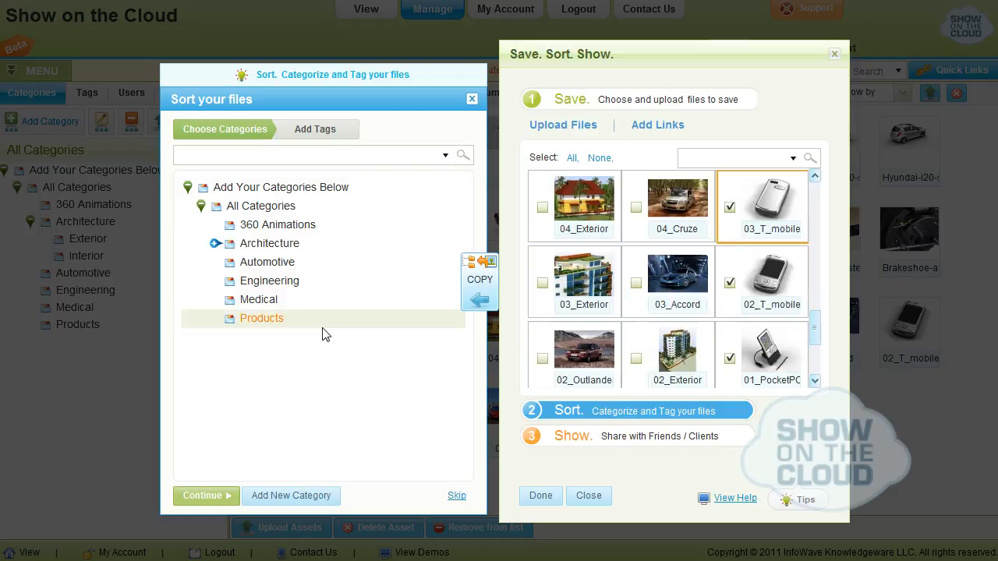
left_click(483, 271)
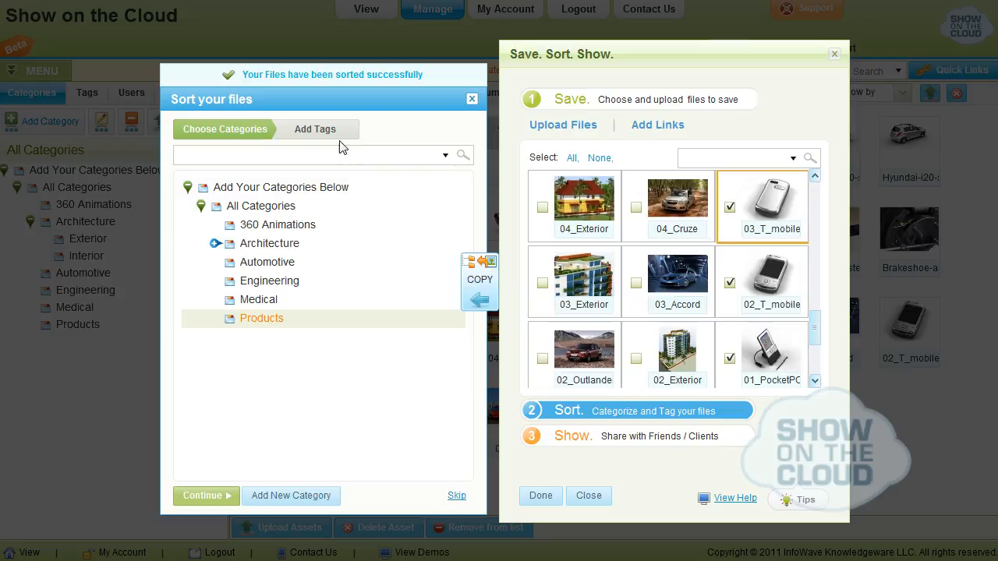
Go to the tagging stage and add a new tag named Automotive
left_click(328, 131)
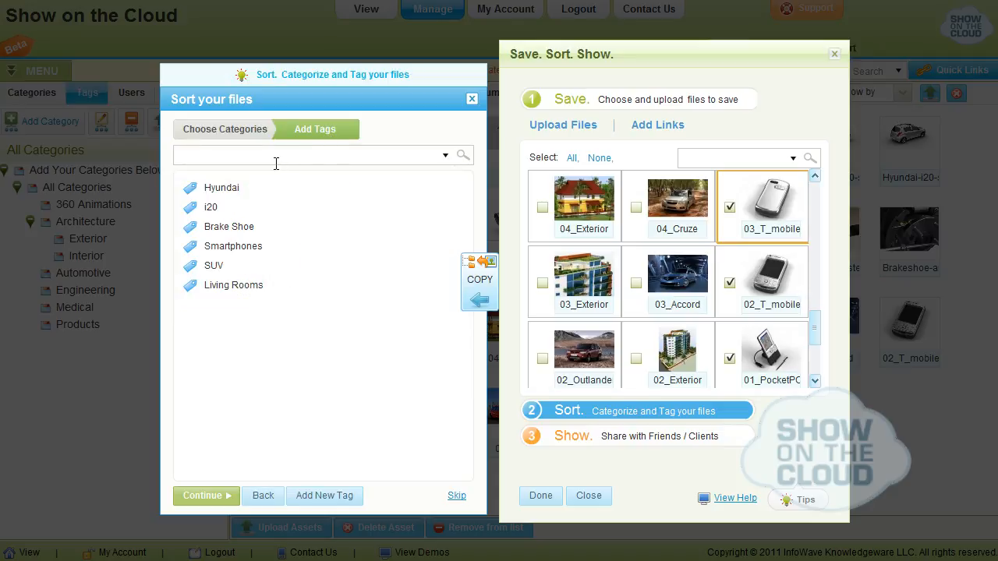
left_click(326, 503)
left_click(232, 175)
type("Autom")
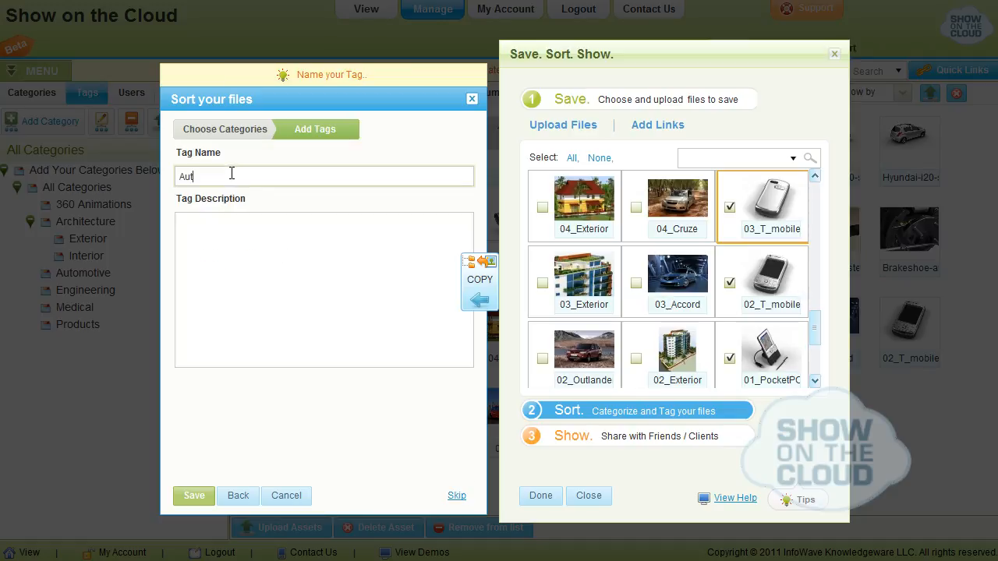
type("o")
left_click(190, 500)
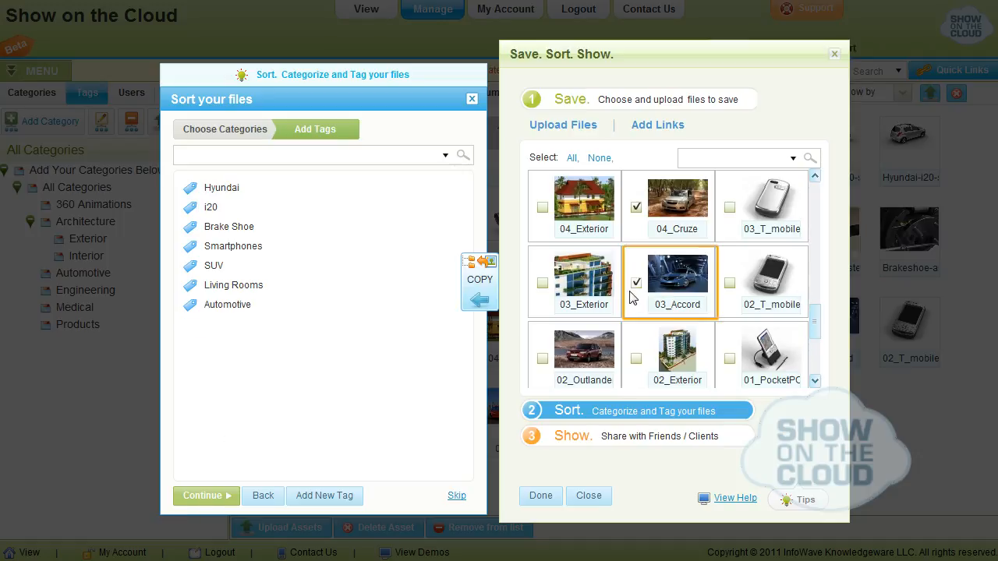
Select the car images, including 04_Cruze, 03_Accord, 02_Outlander and 01_Jazz, and copy them into the Automotive tag
left_click(543, 359)
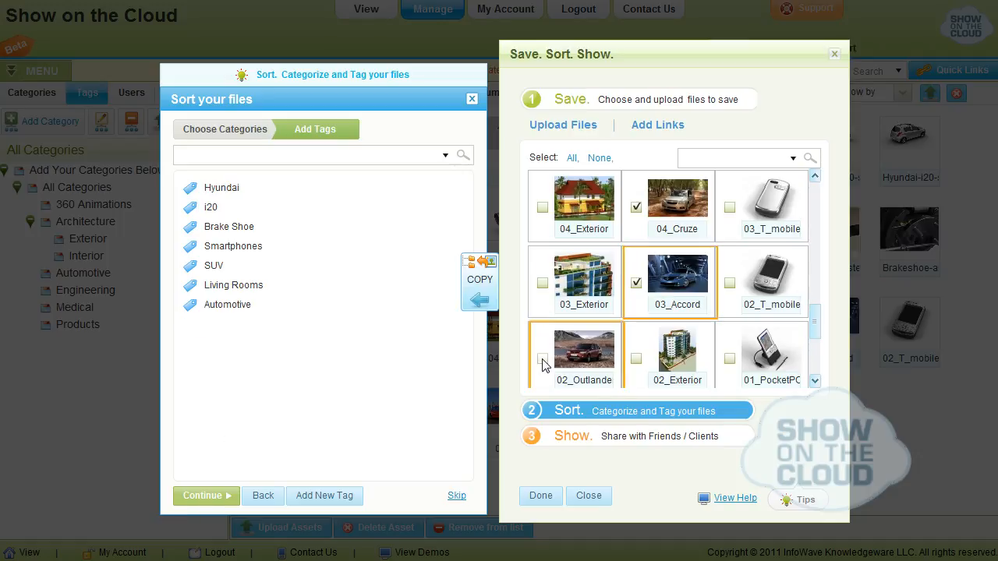
left_click(815, 381)
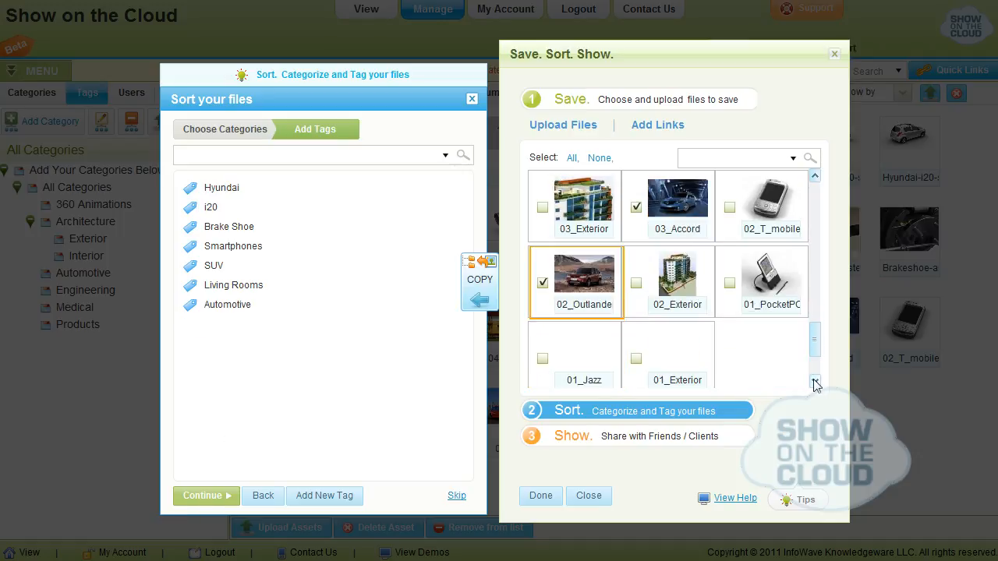
left_click(544, 361)
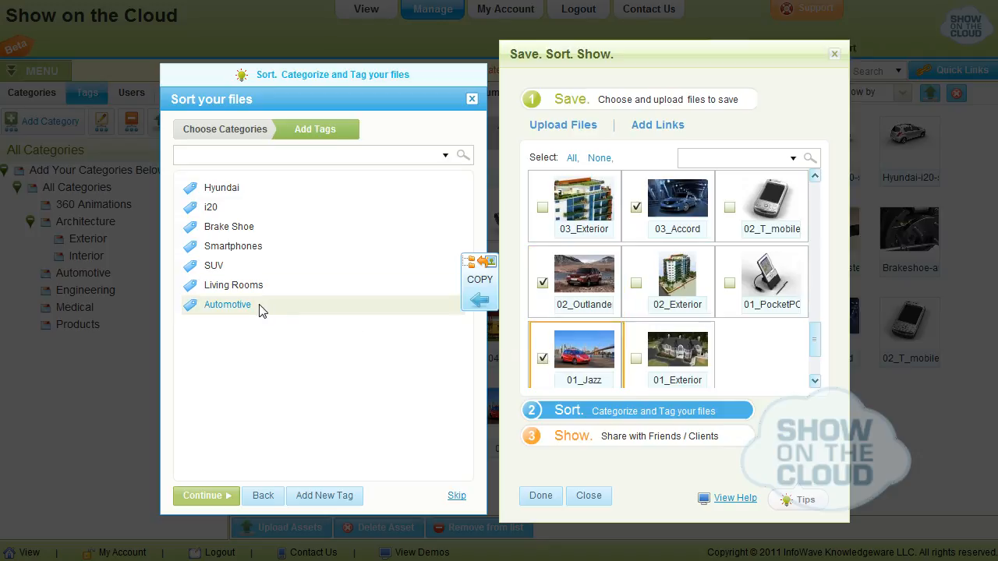
left_click(474, 304)
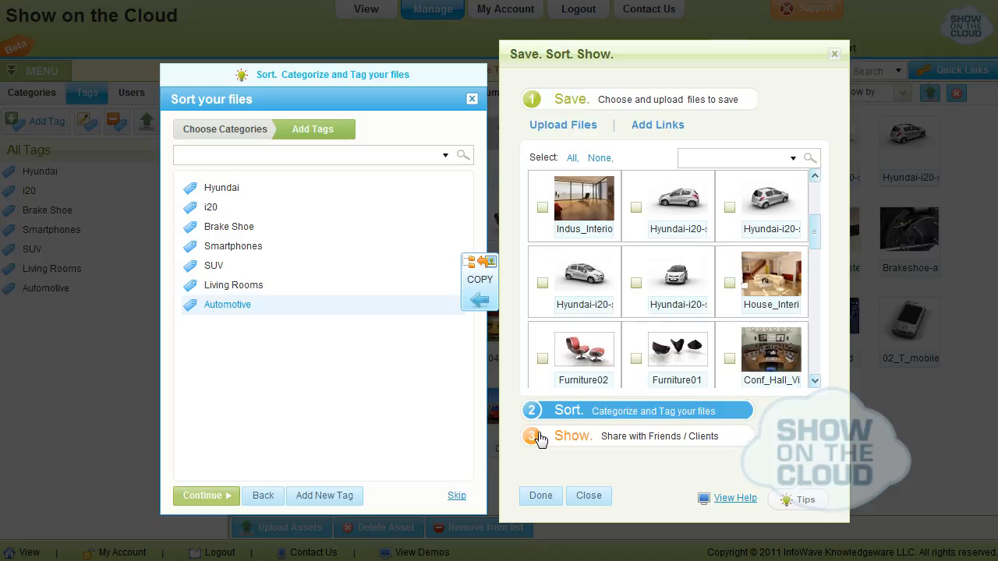
Go to the Show stage and name the new showlist "Demo for Hyundai"
left_click(537, 438)
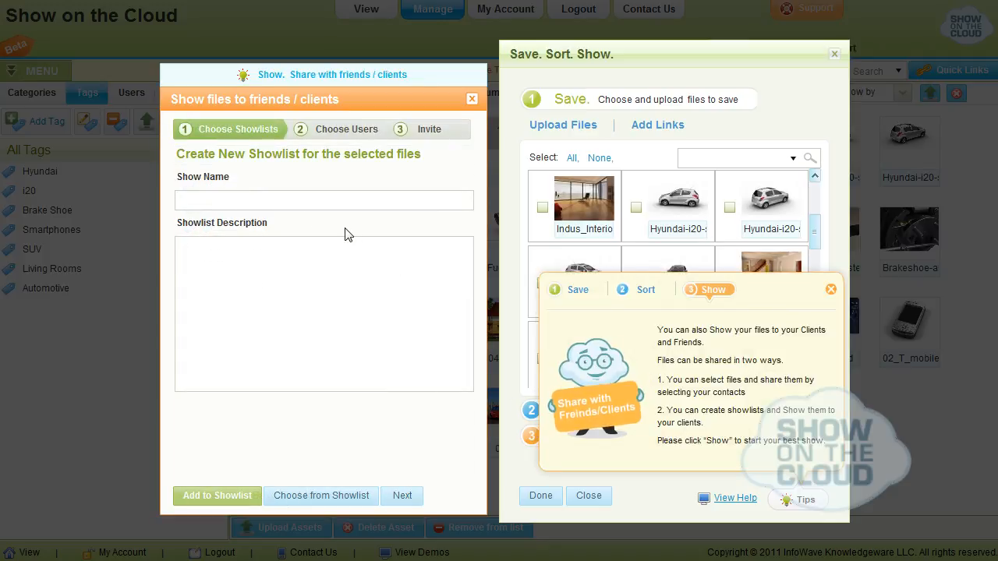
left_click(261, 201)
type("Demo")
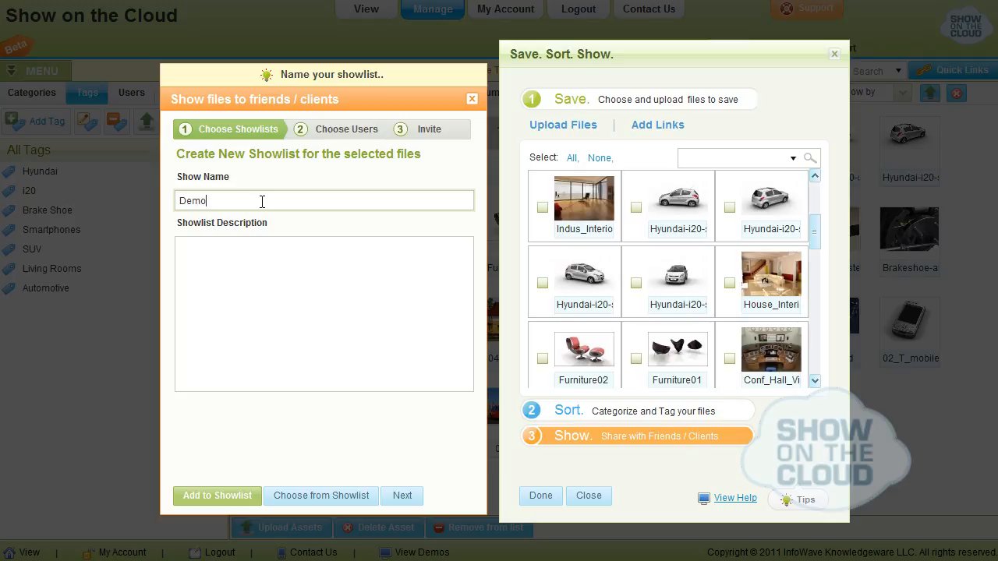
type(" for hyundai")
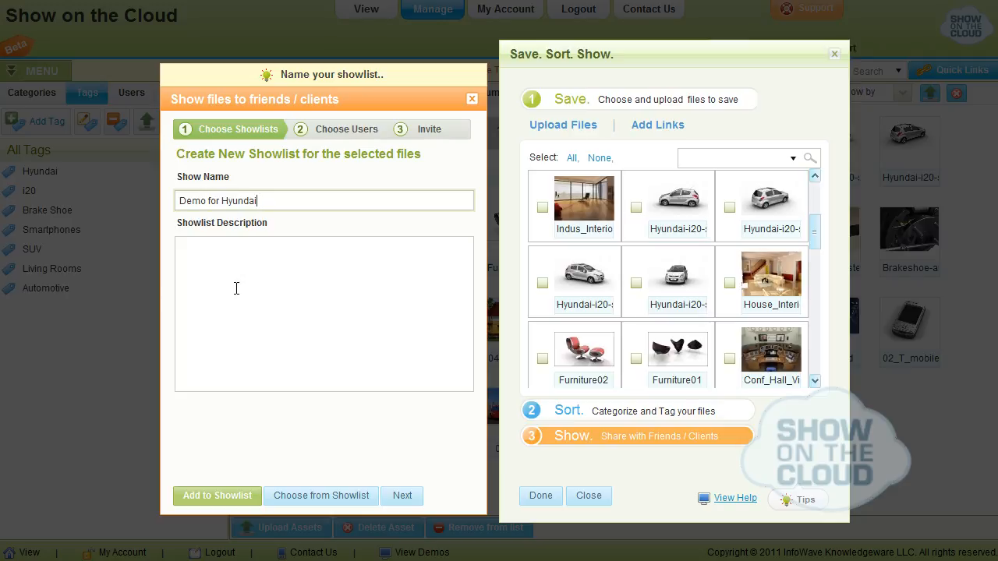
left_click(236, 288)
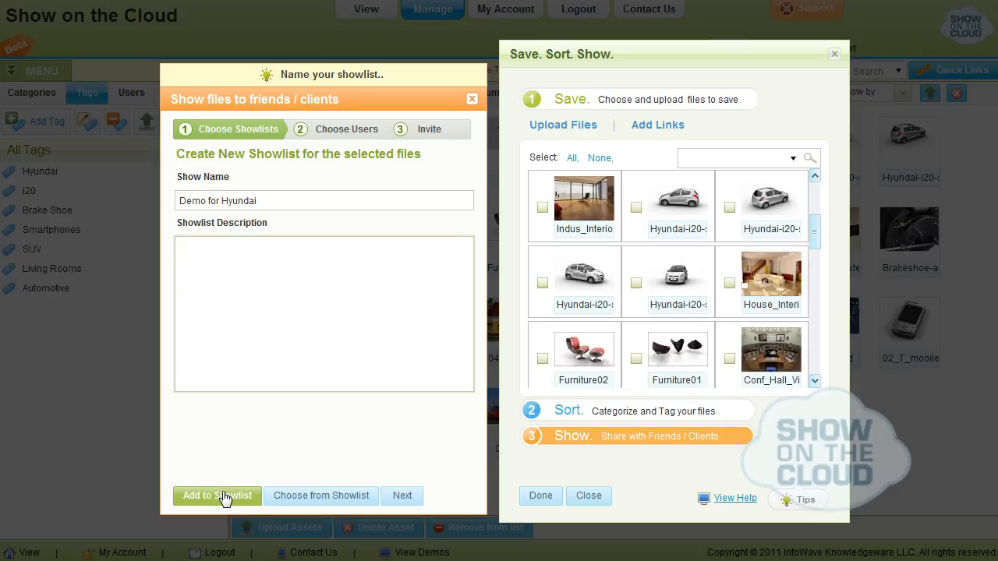
Select the four Hyundai-i20 images for the showlist
left_click(637, 208)
left_click(728, 208)
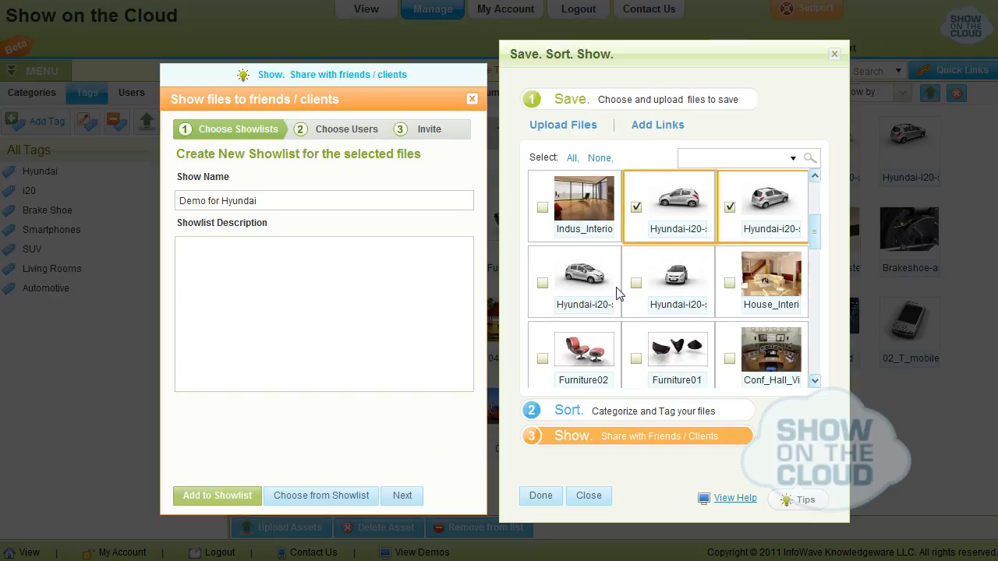
left_click(544, 283)
left_click(636, 284)
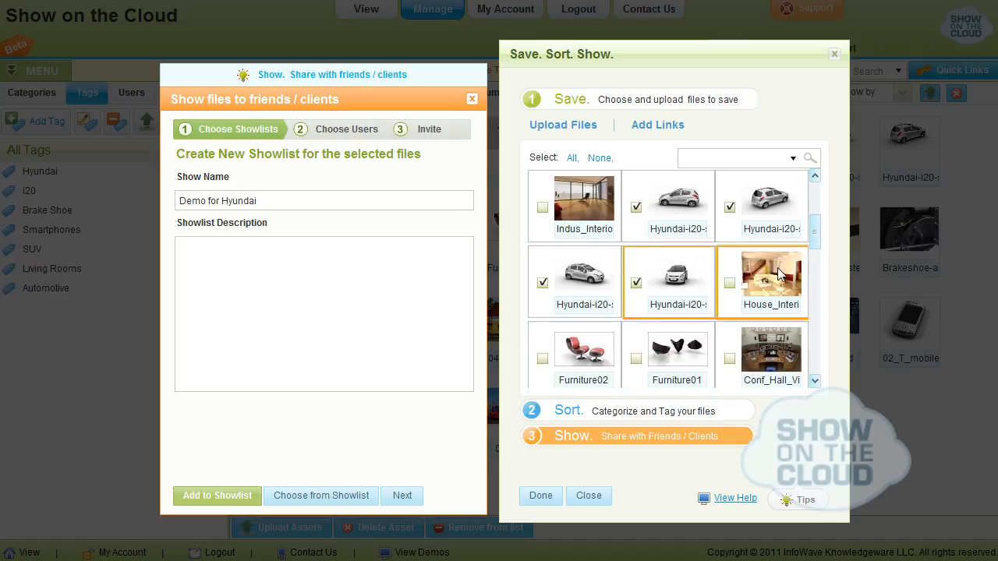
Deselect the clutch-booster file, the three Brakeshoe files, 04_Cruze, 03_Accord and 02_Outlander
left_click_drag(816, 230, 818, 265)
left_click(729, 283)
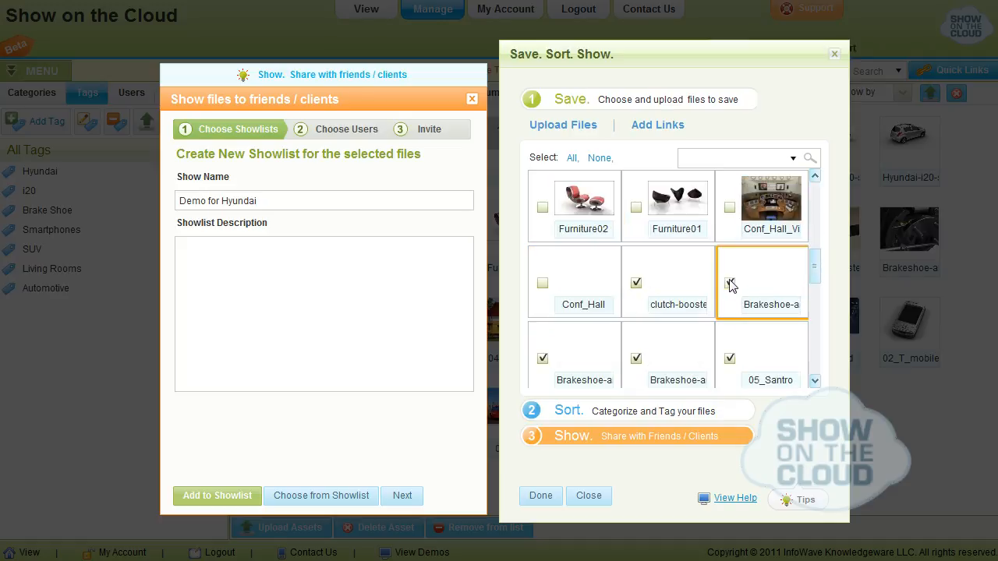
left_click(637, 283)
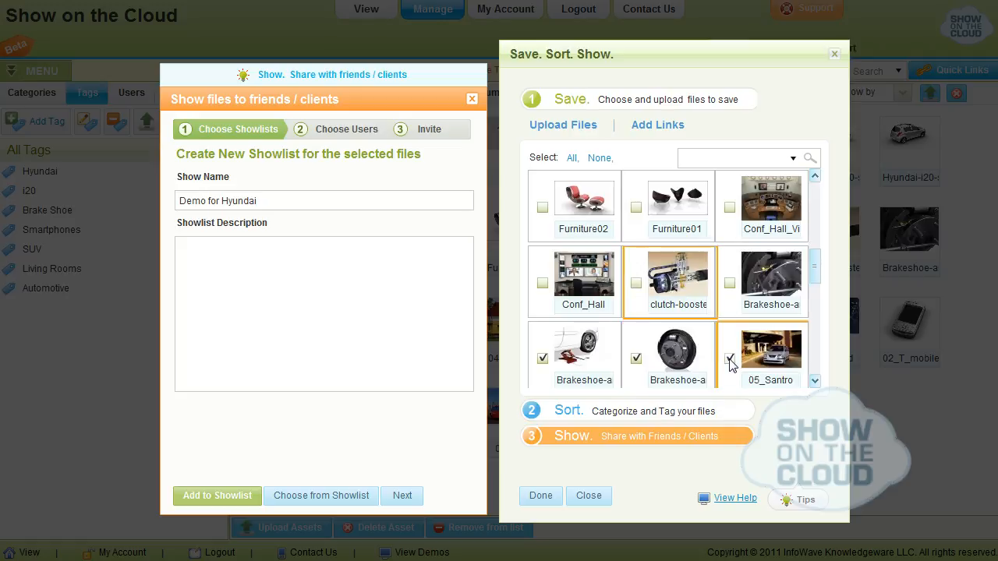
left_click(637, 360)
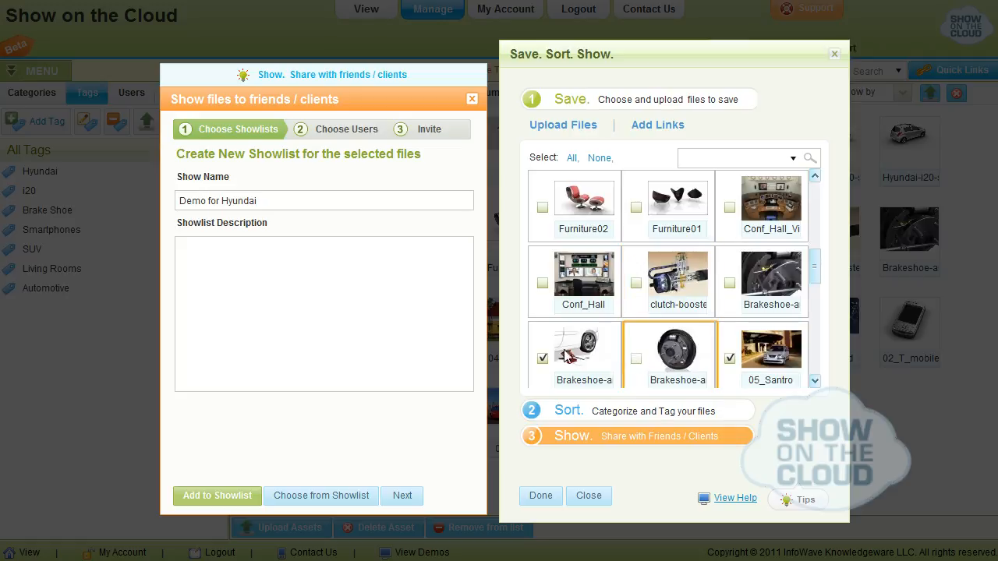
left_click(543, 358)
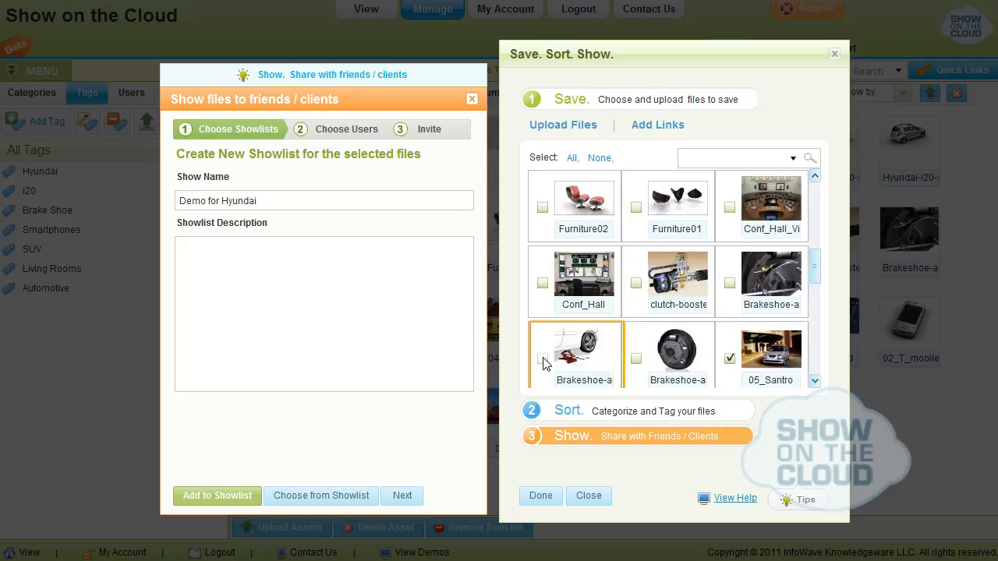
left_click(815, 381)
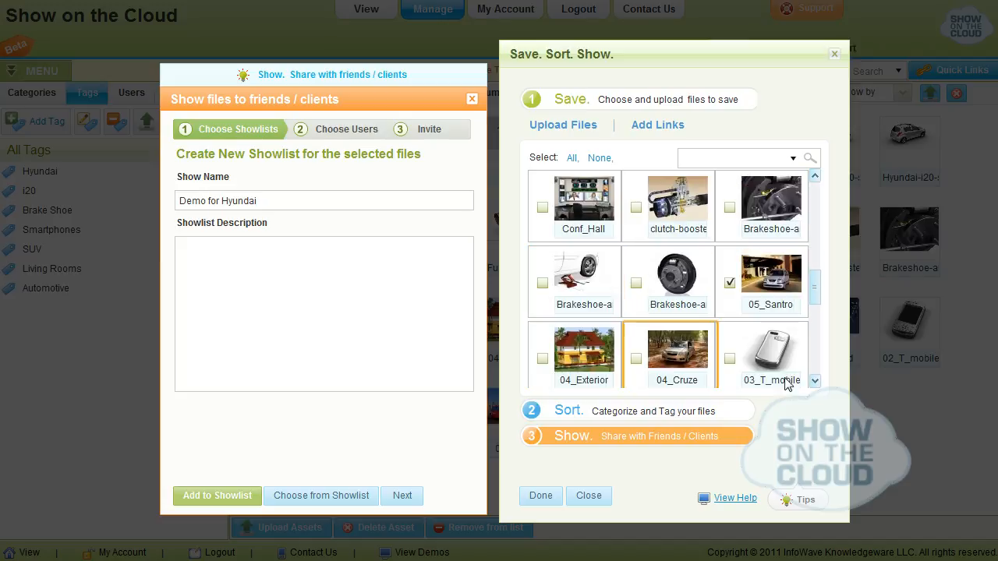
left_click(814, 381)
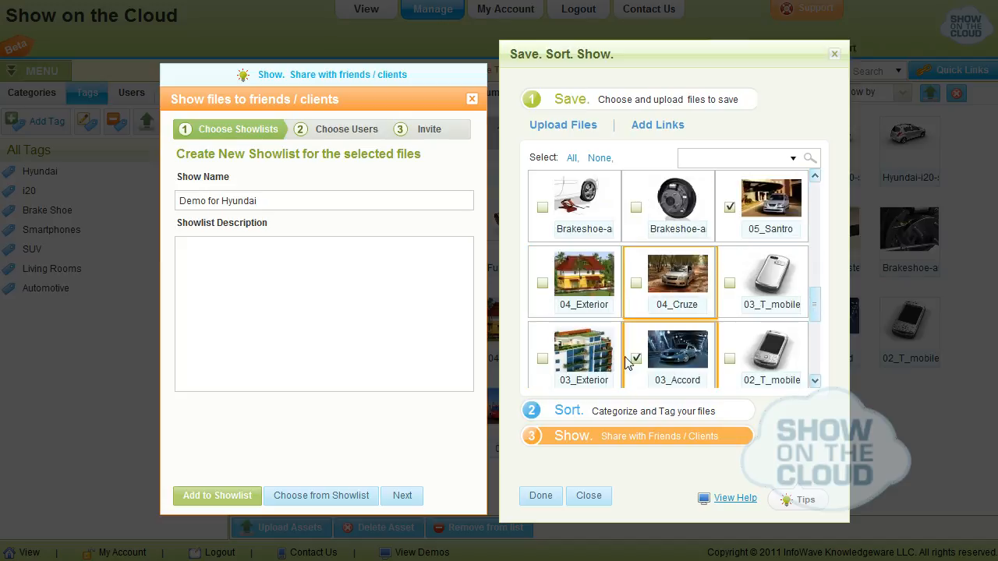
left_click(815, 382)
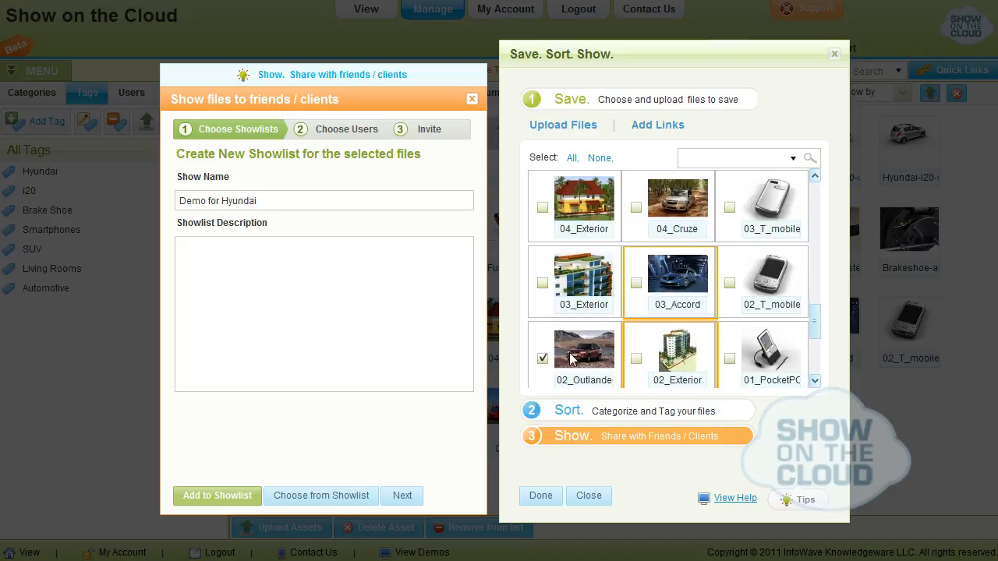
left_click(542, 358)
Add the selected files to the Demo for Hyundai showlist, then choose that showlist for sharing and continue
left_click(225, 496)
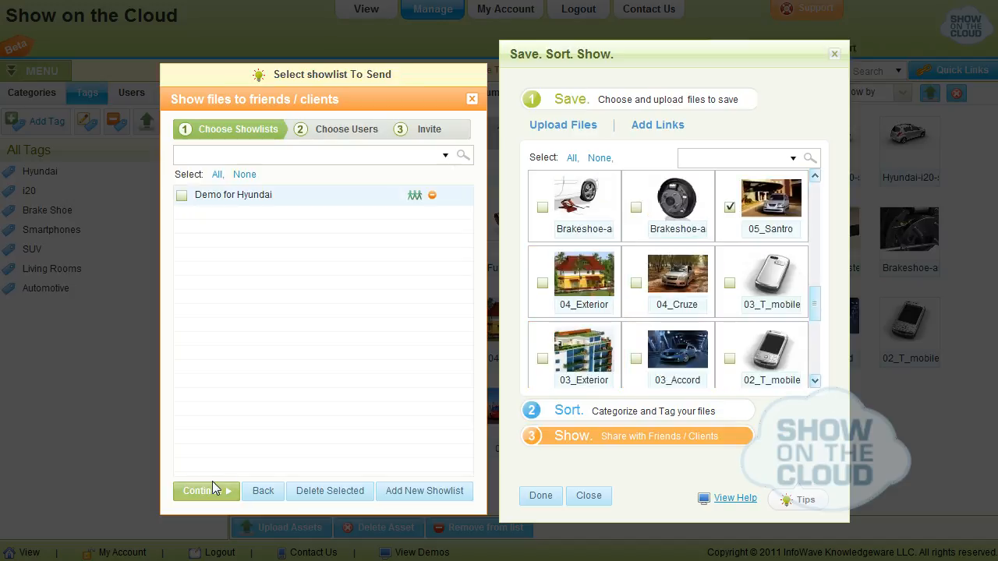
left_click(181, 197)
left_click(205, 491)
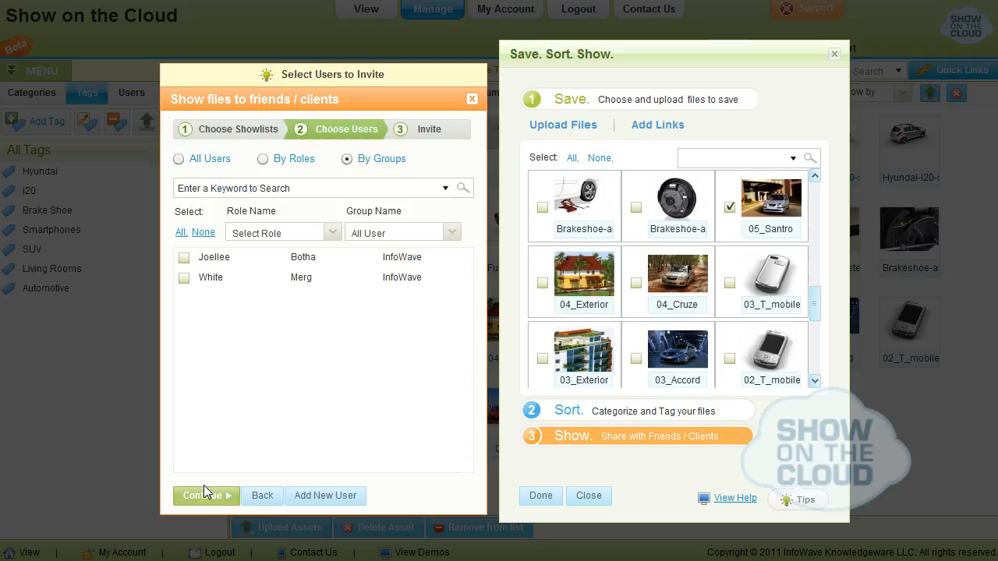
Filter the users by the Register User role and All User group, select the second InfoWave user, and continue to the invitation
left_click(331, 233)
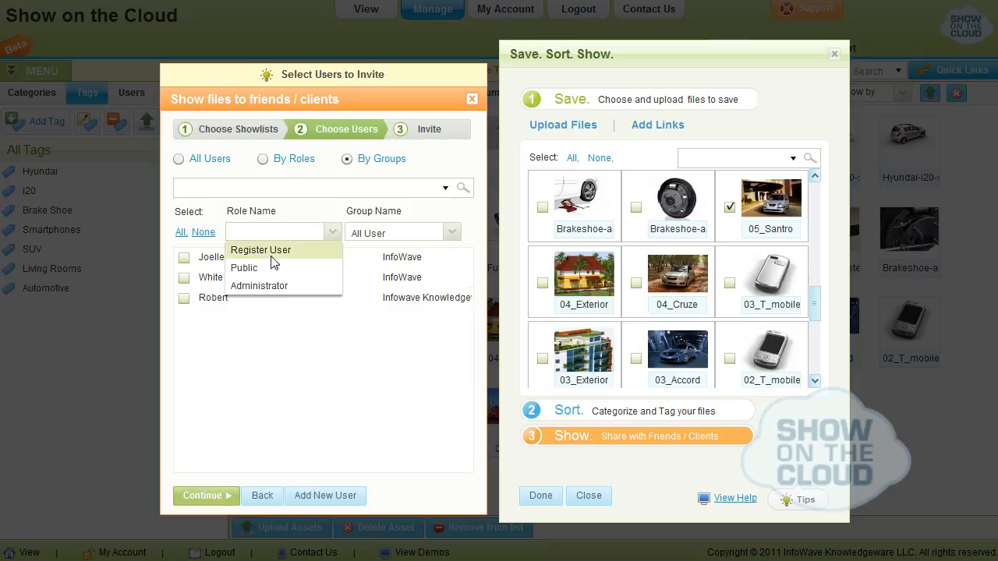
left_click(266, 250)
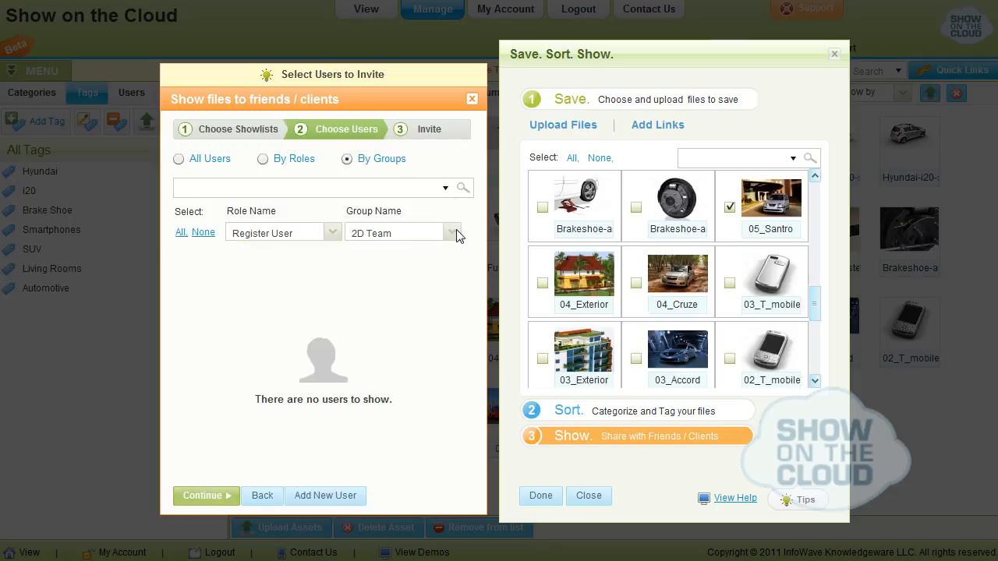
left_click(452, 231)
left_click(398, 269)
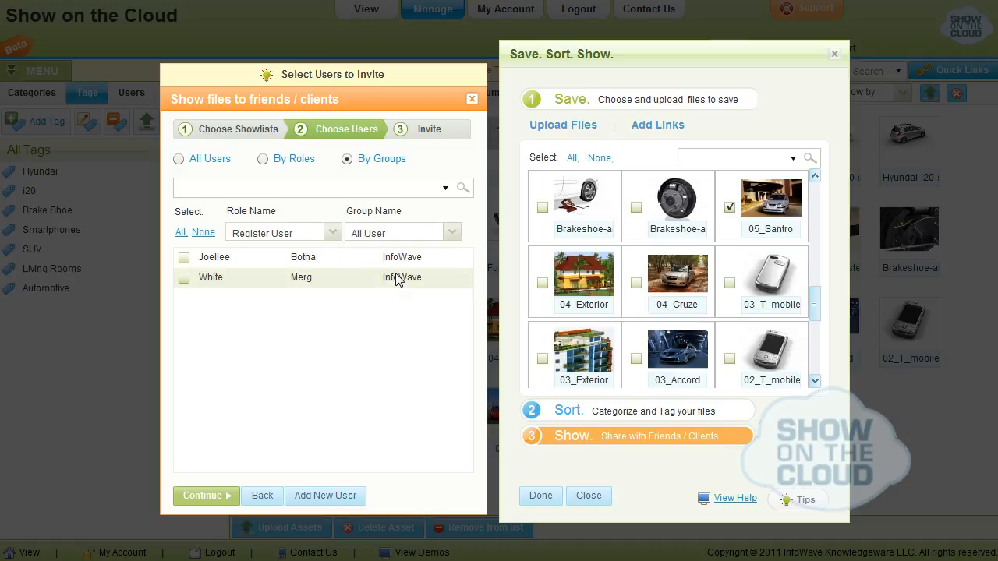
left_click(185, 278)
left_click(209, 498)
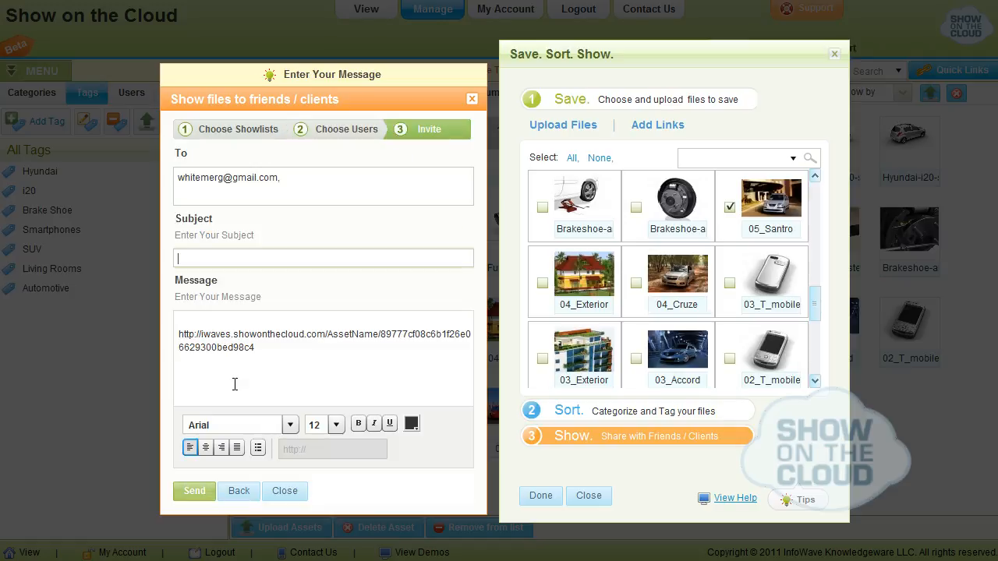
Give the invitation the subject "Hyundai Car Assets", add a greeting and a signed closing around the link, and send it
type("Hyundai Car Assets")
left_click(207, 319)
type("Hi")
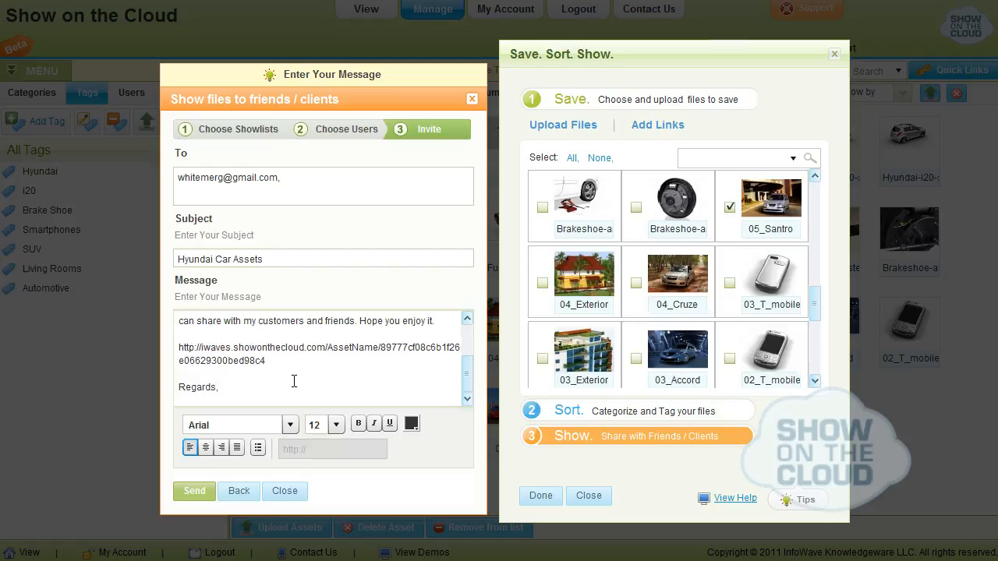
type("Robert.")
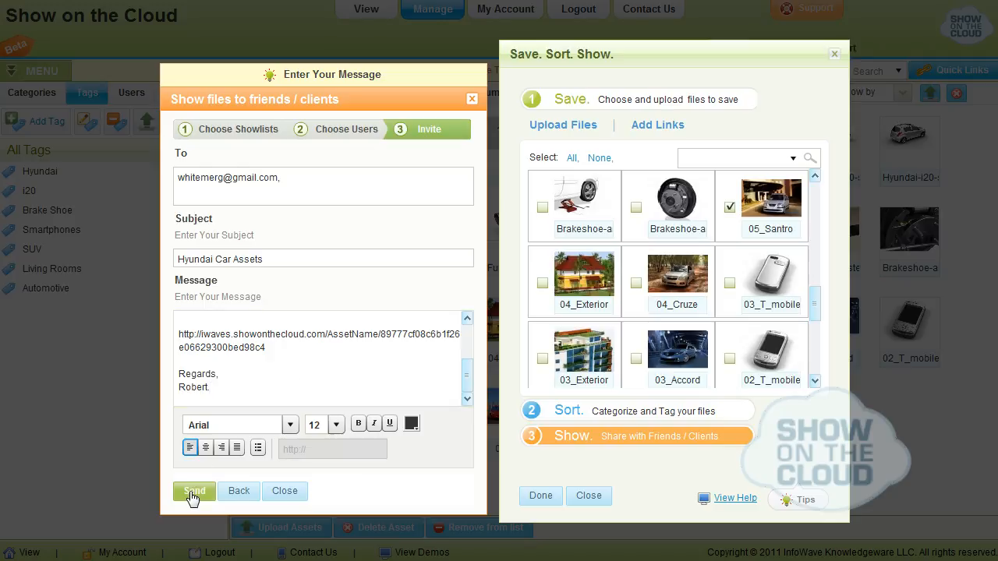
left_click(194, 493)
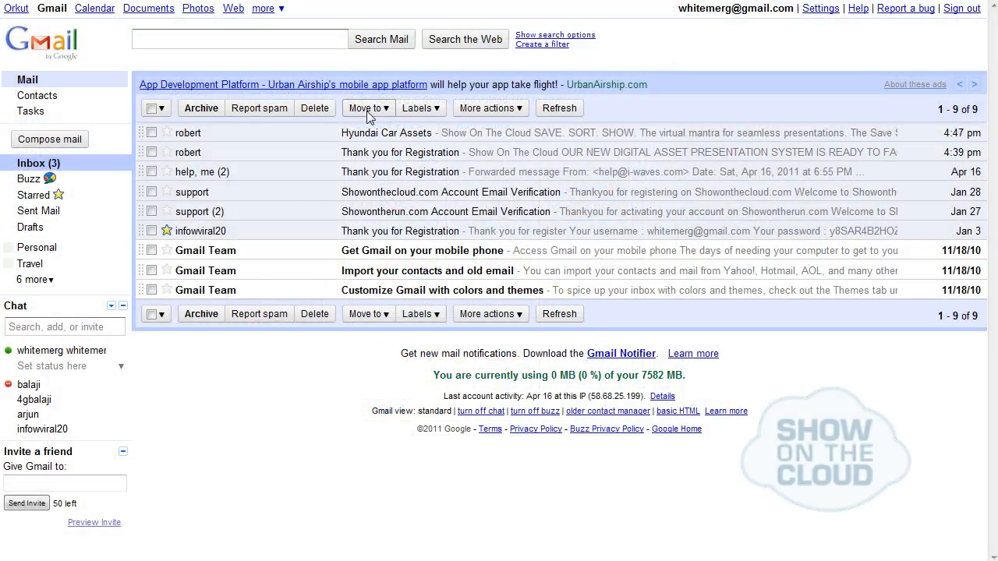
Switch to Gmail, open the Hyundai Car Assets e-mail, and follow its shared showlist link
left_click(373, 140)
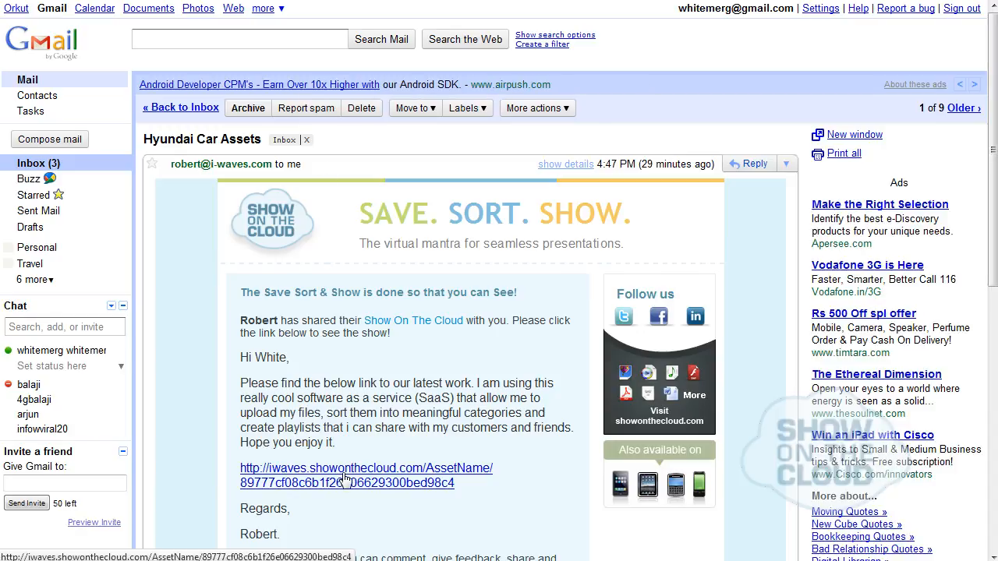
left_click(346, 468)
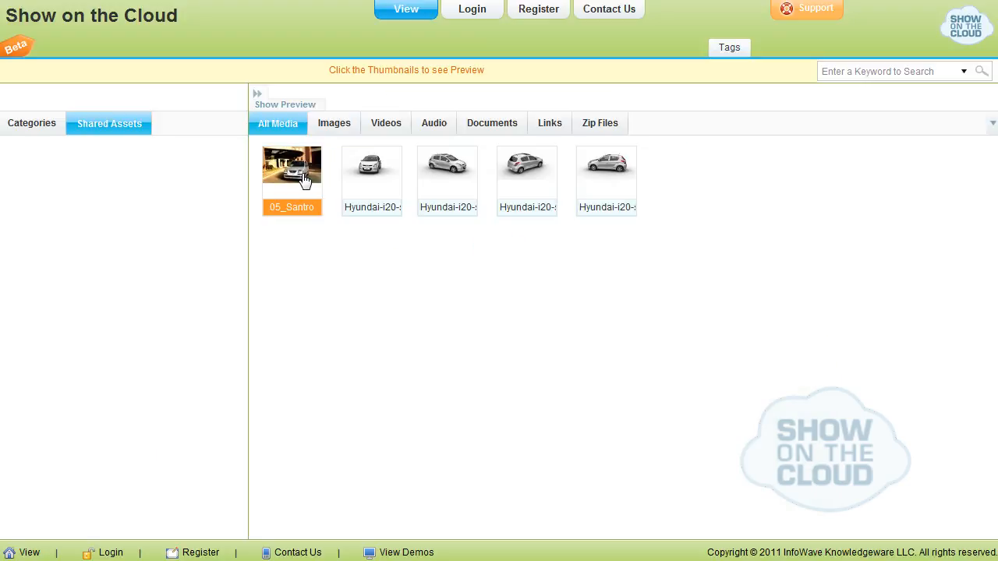
left_click(304, 179)
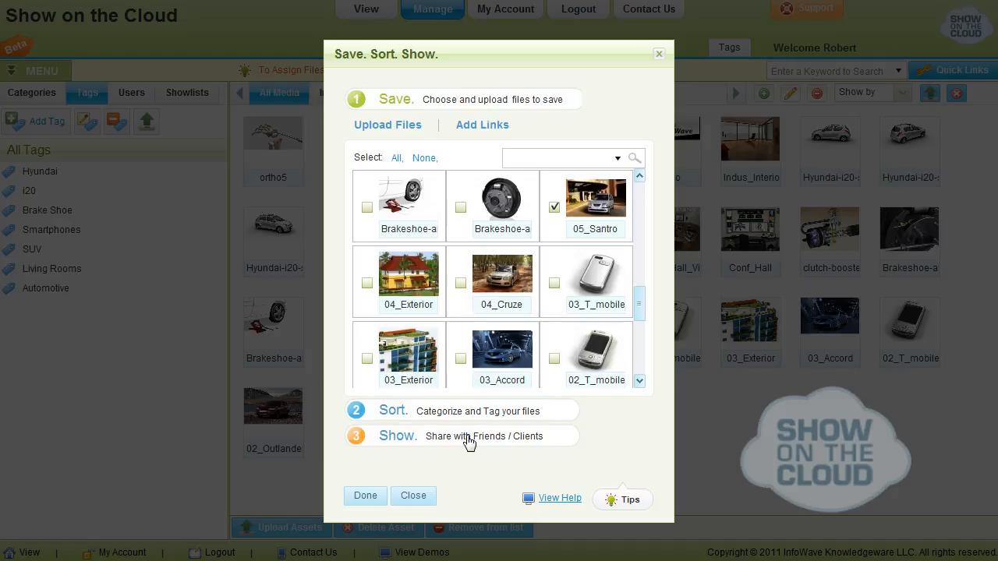
Back in Show On The Cloud, finish the Save. Sort. Show. wizard and go to View Files
left_click(364, 499)
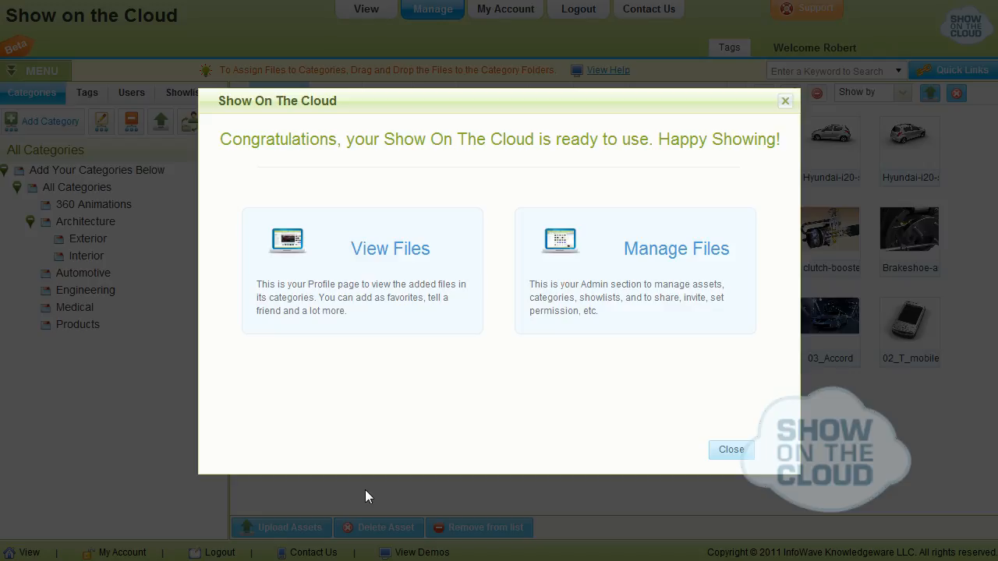
left_click(406, 288)
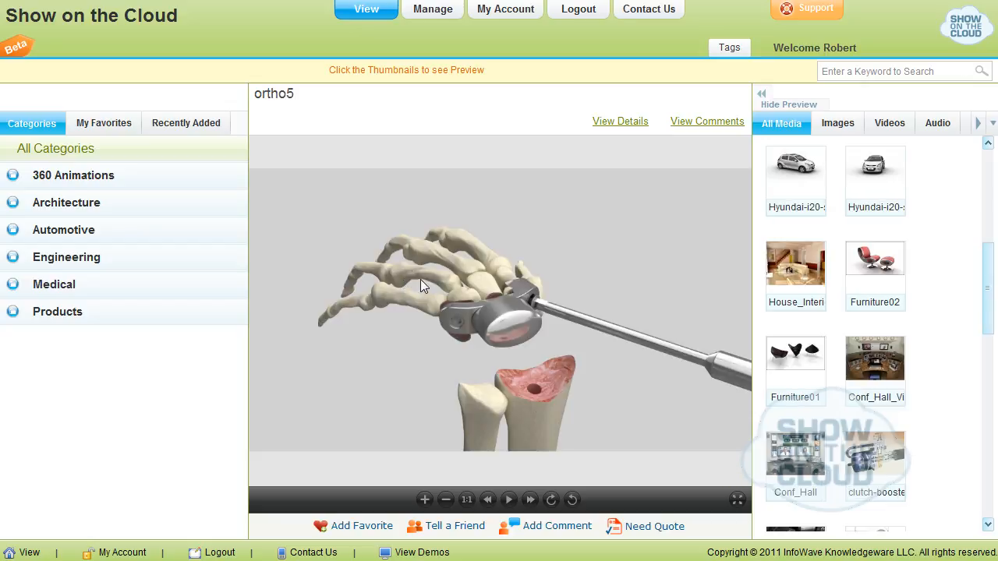
View the files in the 360 Animations category, check the recently added files, and return to the category list
left_click(81, 178)
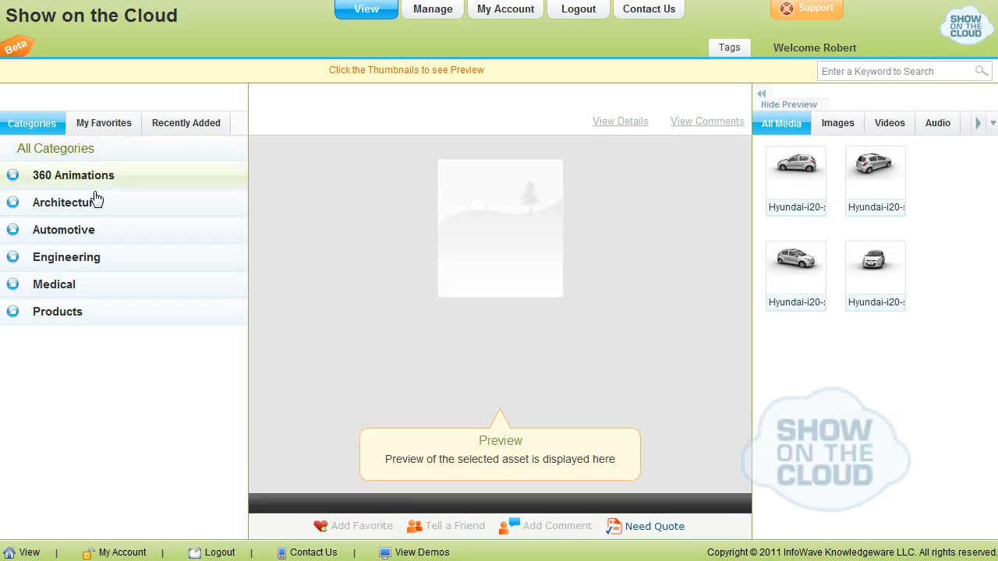
left_click(175, 127)
left_click(34, 128)
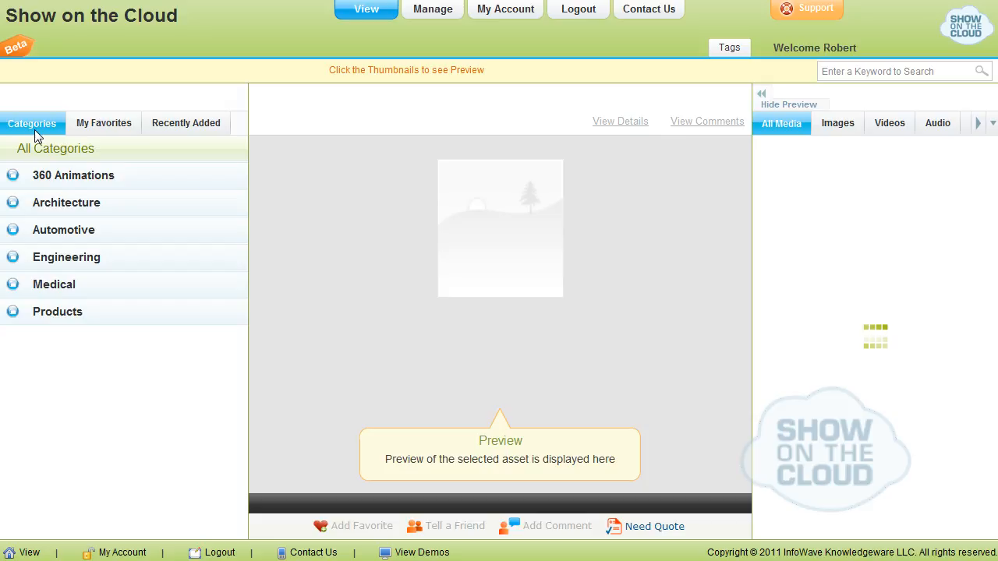
Search the files for Conf_Hall_View01
left_click(865, 75)
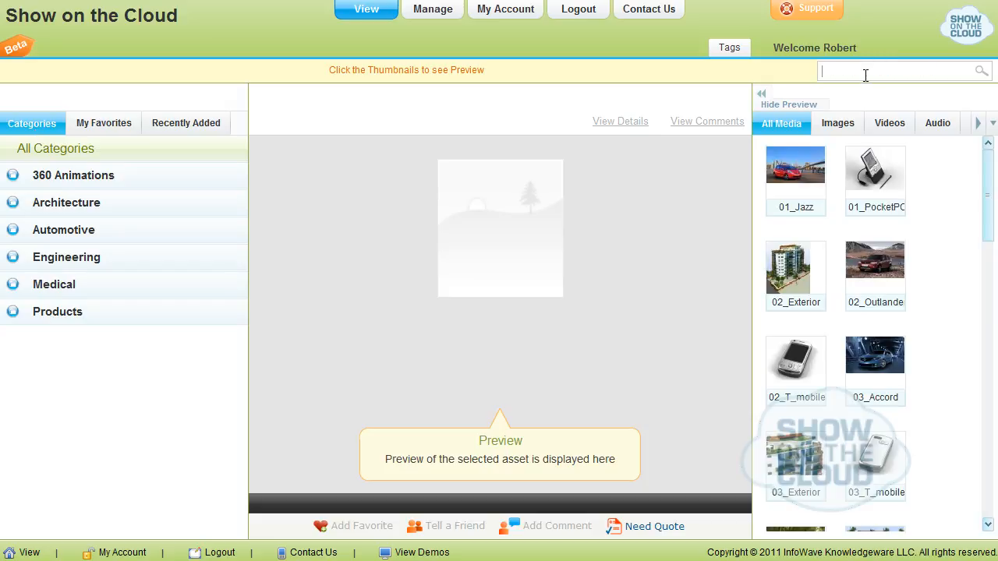
type("Conf_Hall_View01")
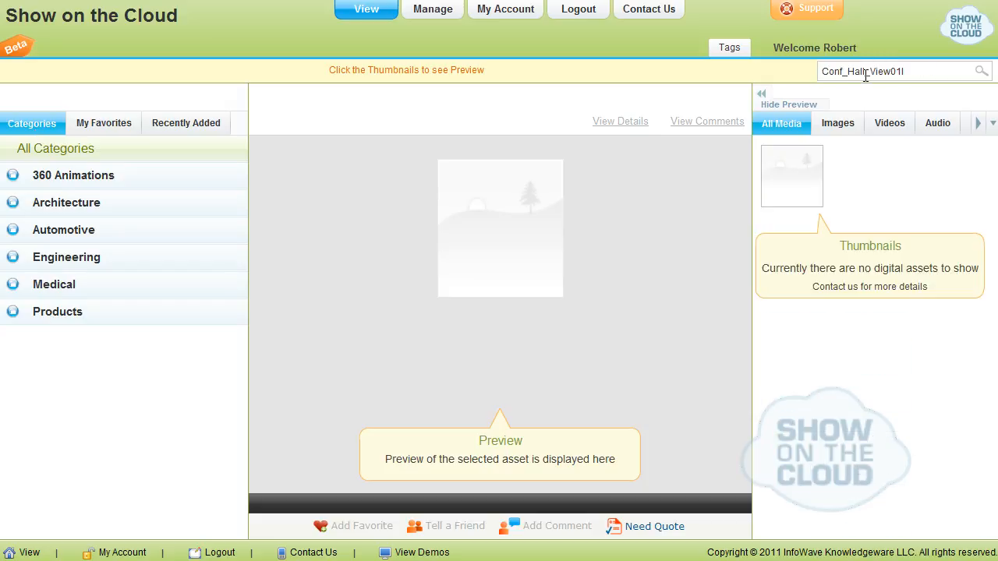
Go to the Manage area and list the uploaded files across all categories
left_click(424, 10)
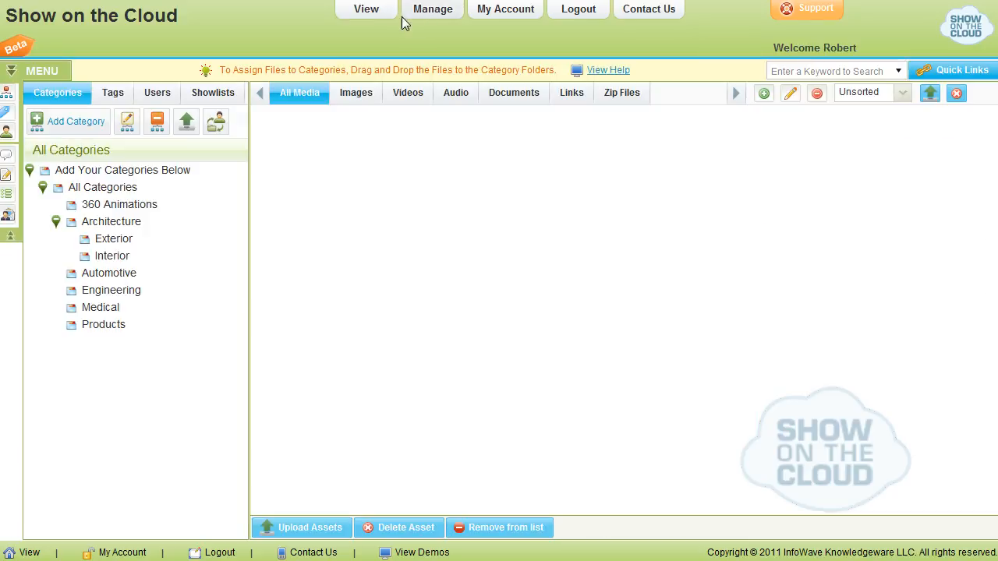
mouse_move(7, 98)
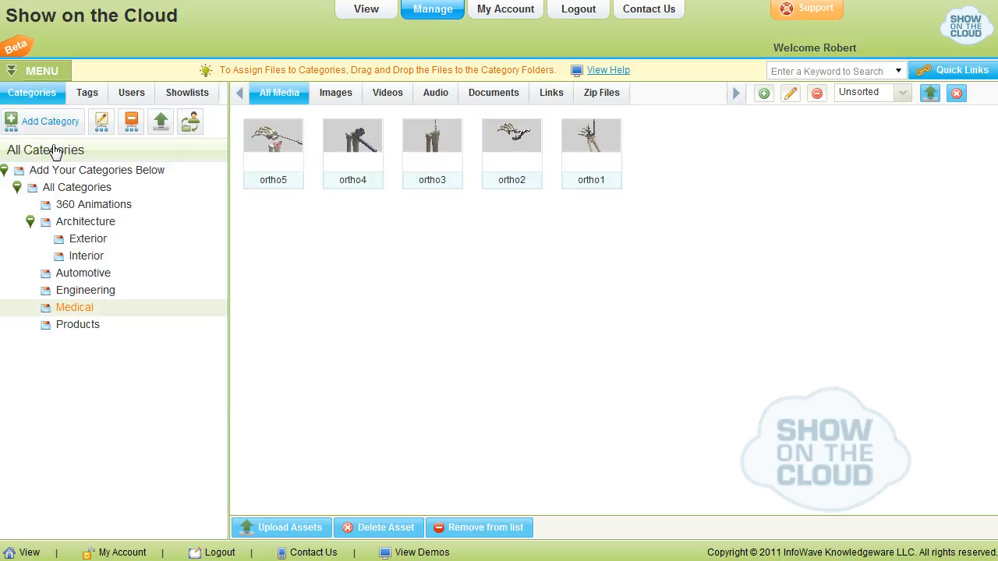
left_click(54, 151)
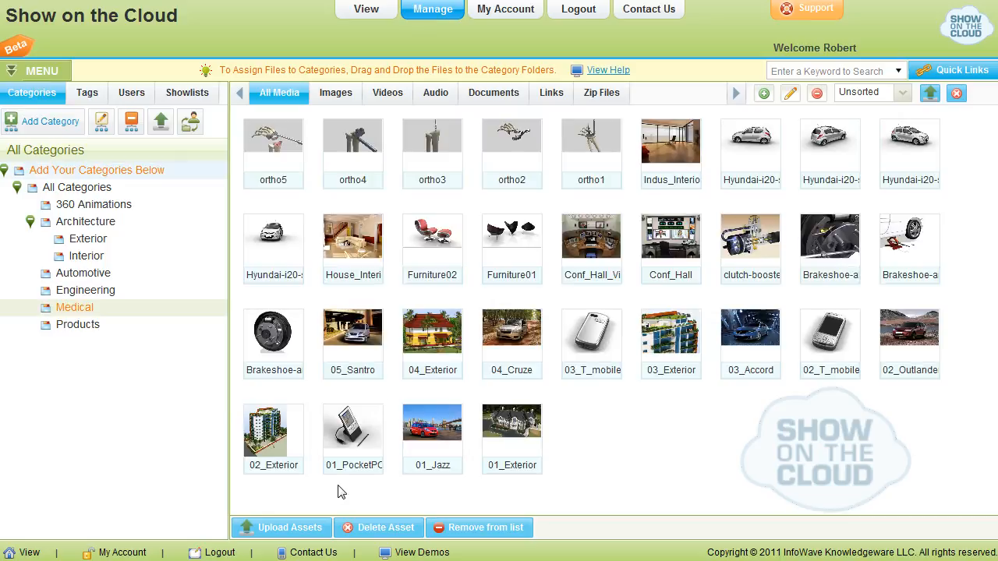
Open the asset upload window from the full file list and close it without uploading anything
left_click(290, 529)
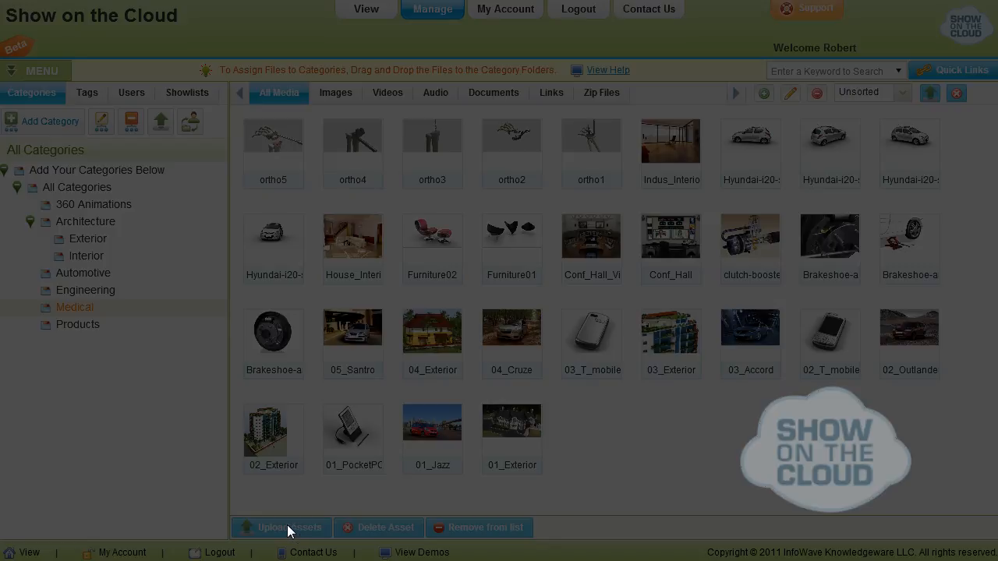
left_click(655, 290)
left_click(659, 56)
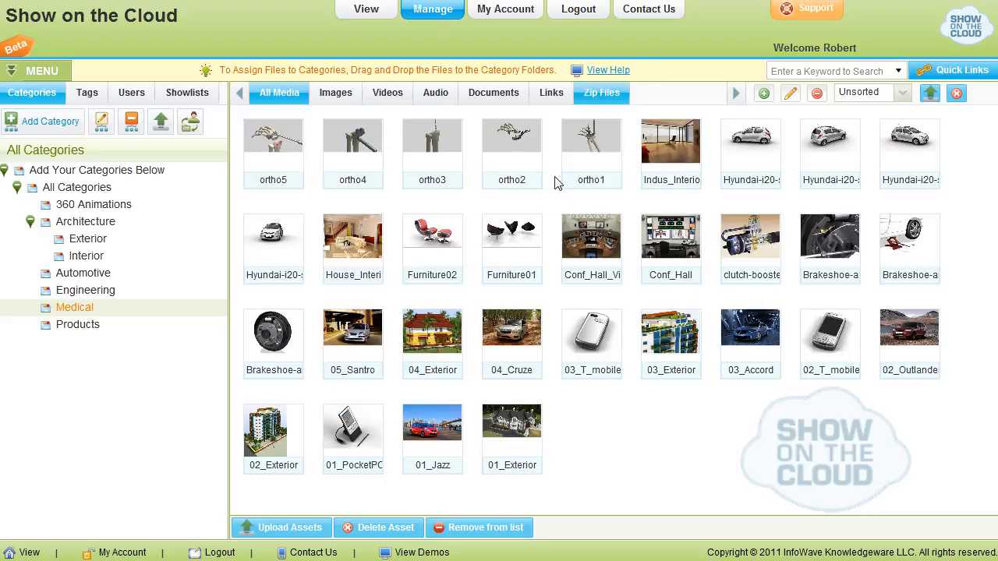
Delete the 02_Exterior and 01_Exterior assets and close the deletion window
left_click(425, 367)
left_click(377, 530)
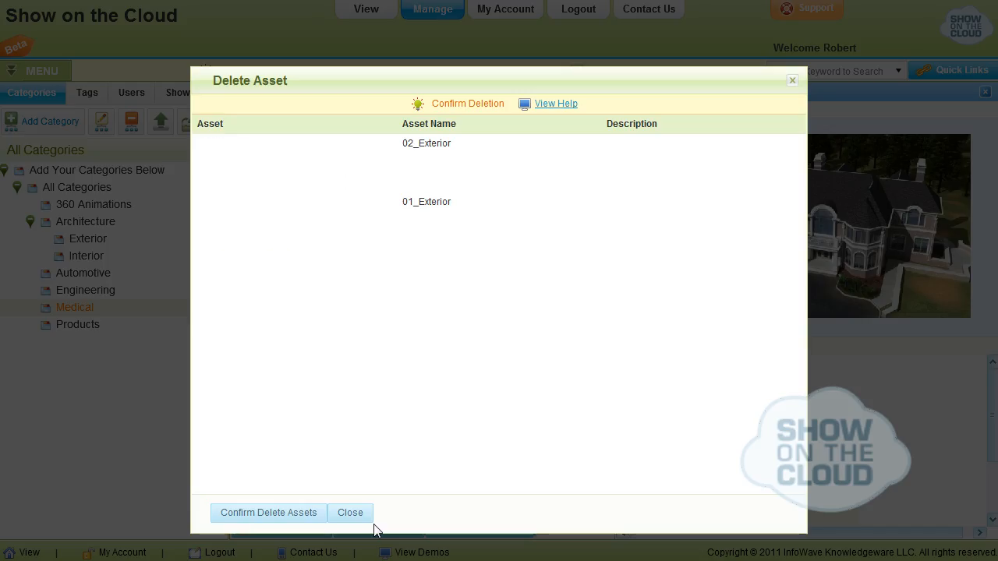
left_click(265, 514)
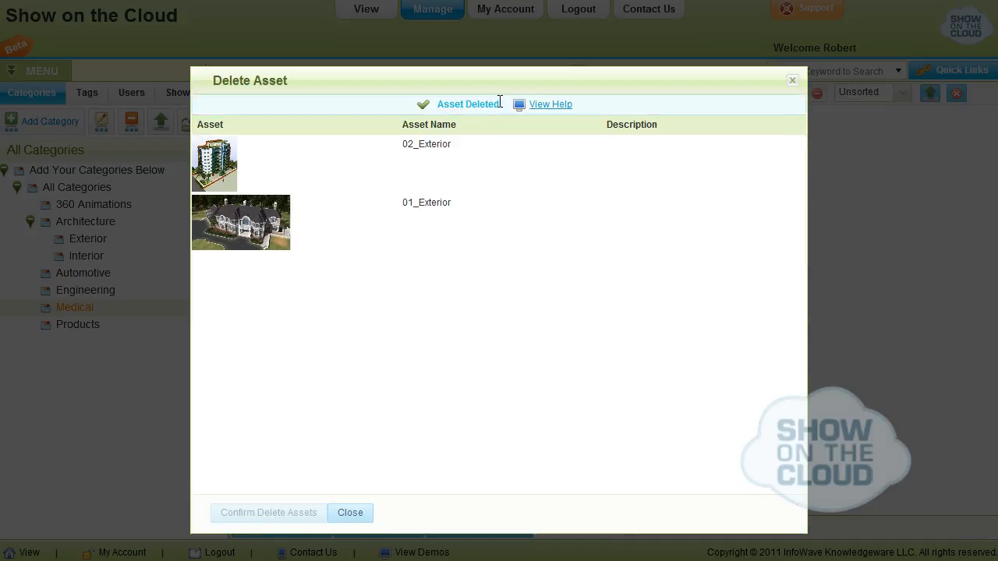
left_click(350, 512)
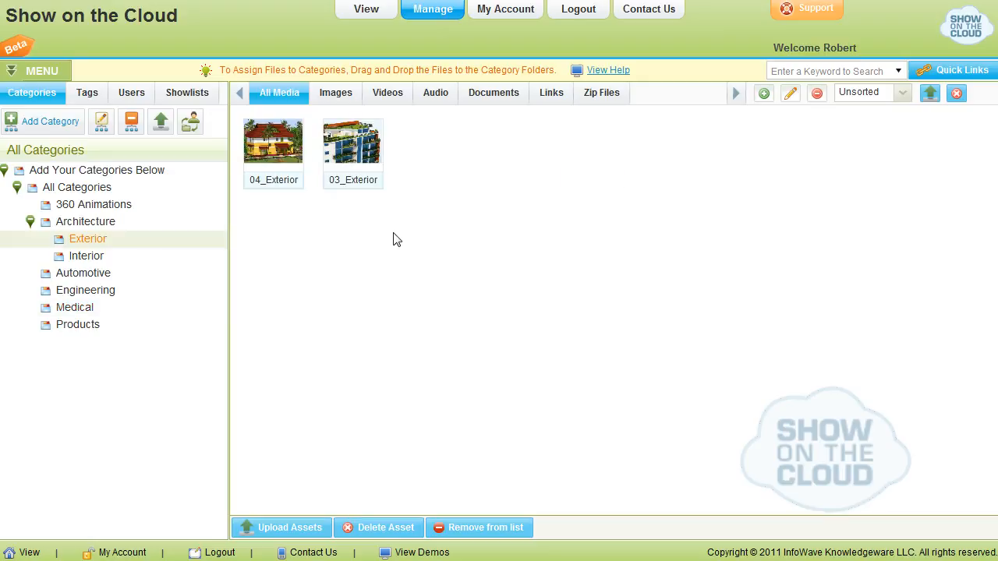
Create an asset type named Multimedia with the 3GP file extension, found by searching the extensions for 3gp
left_click(764, 93)
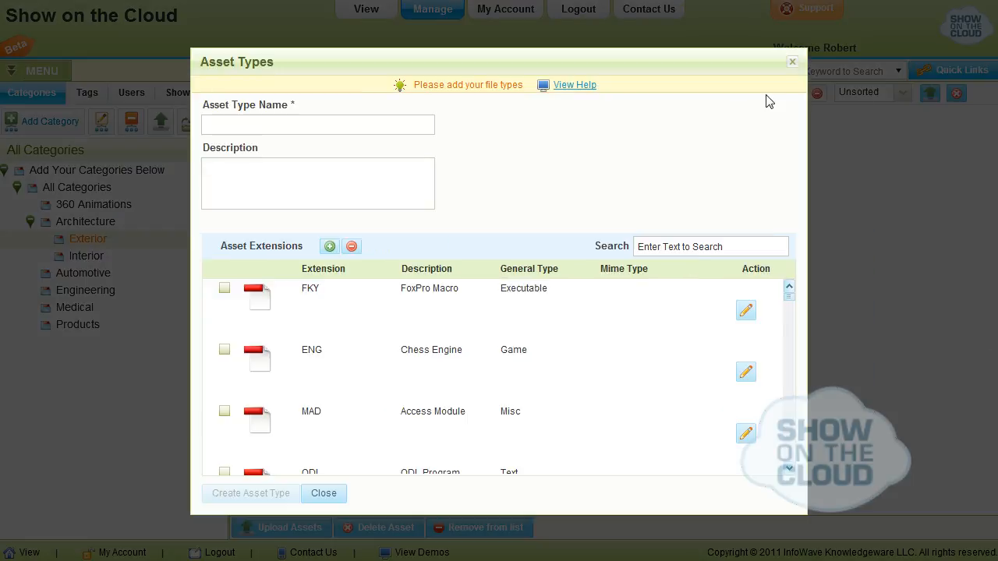
left_click(389, 123)
type("Multimedia")
left_click(645, 244)
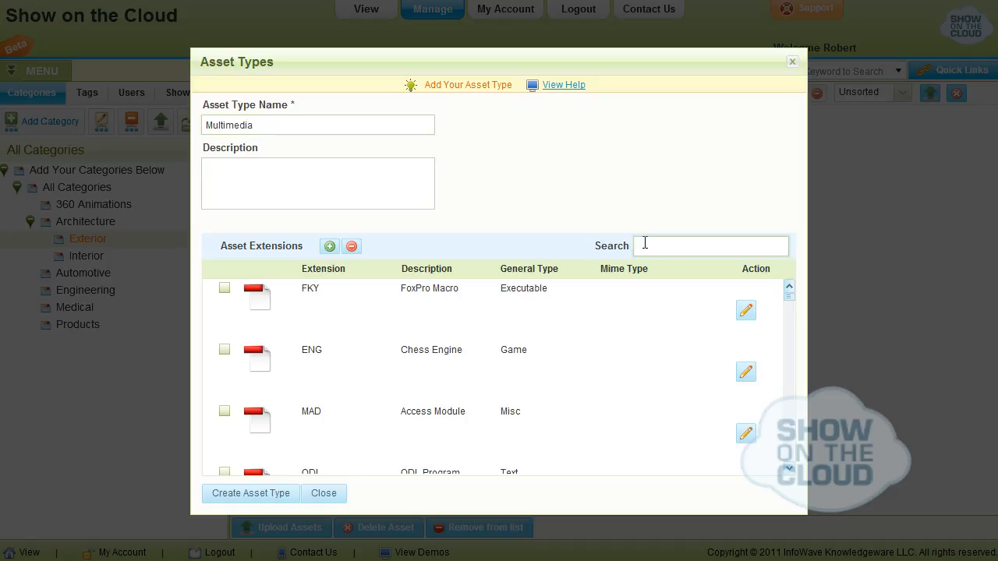
type("3s")
type("p")
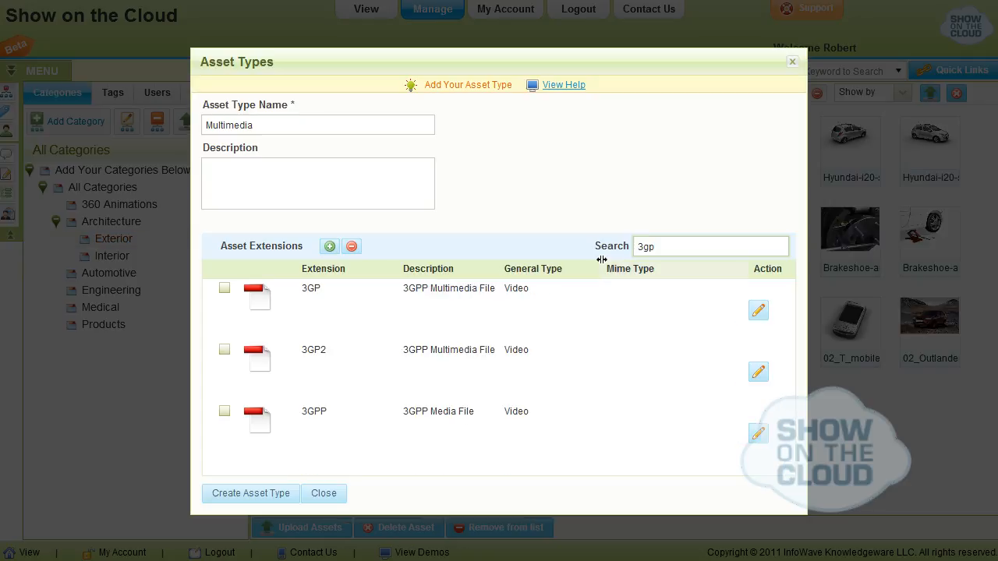
left_click(225, 290)
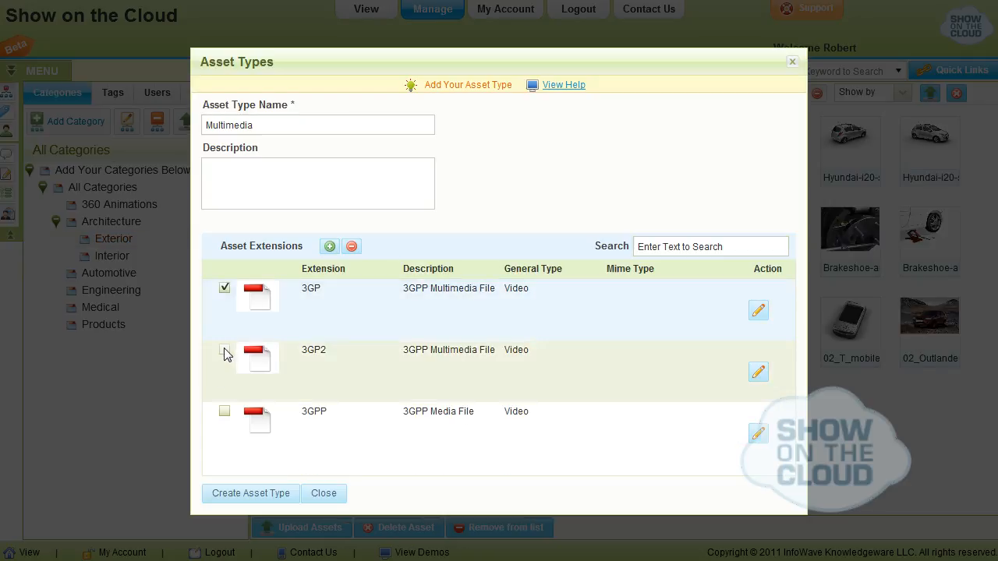
left_click(245, 496)
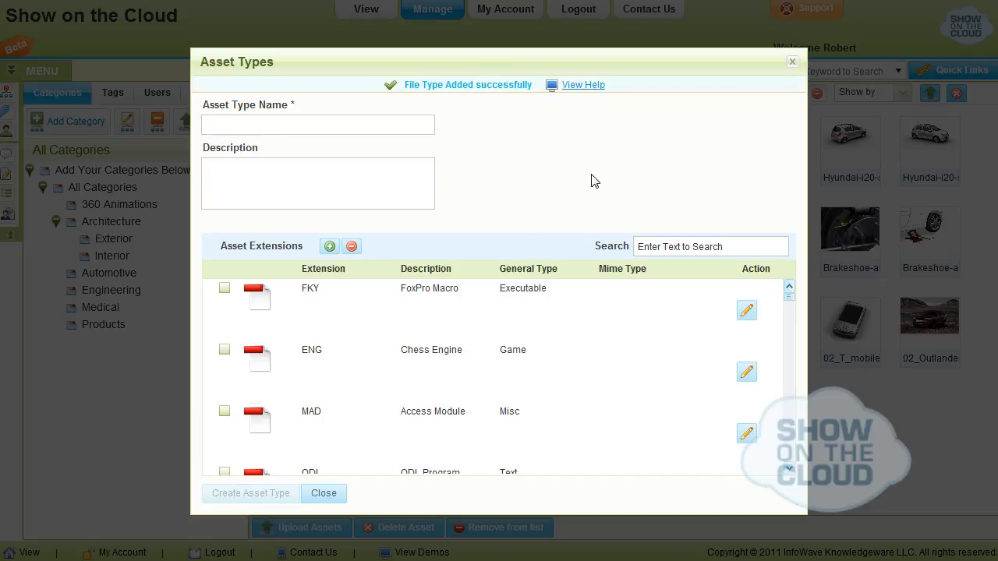
left_click(793, 62)
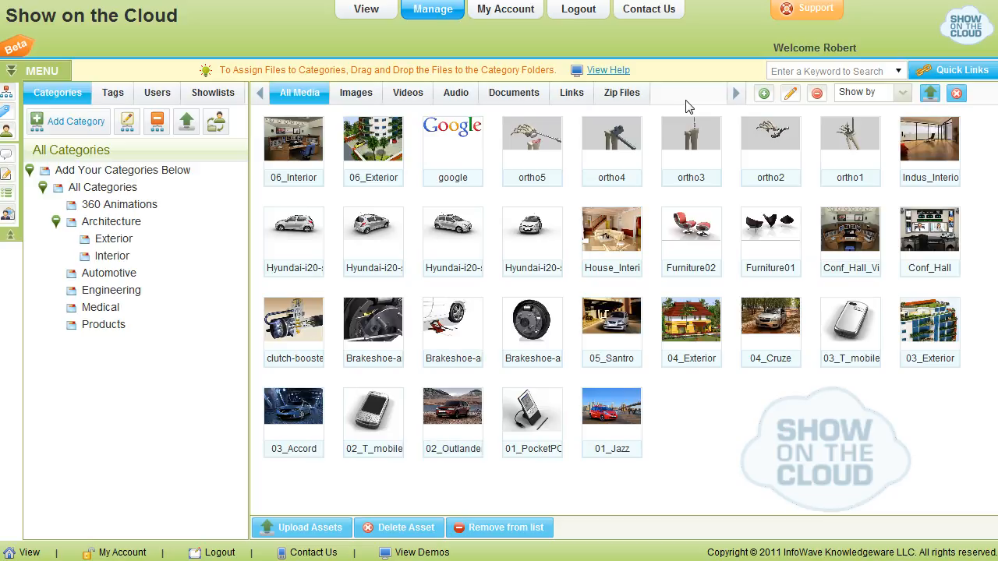
Filter the file list to All Assets and finally to Unsorted
left_click(858, 97)
left_click(858, 111)
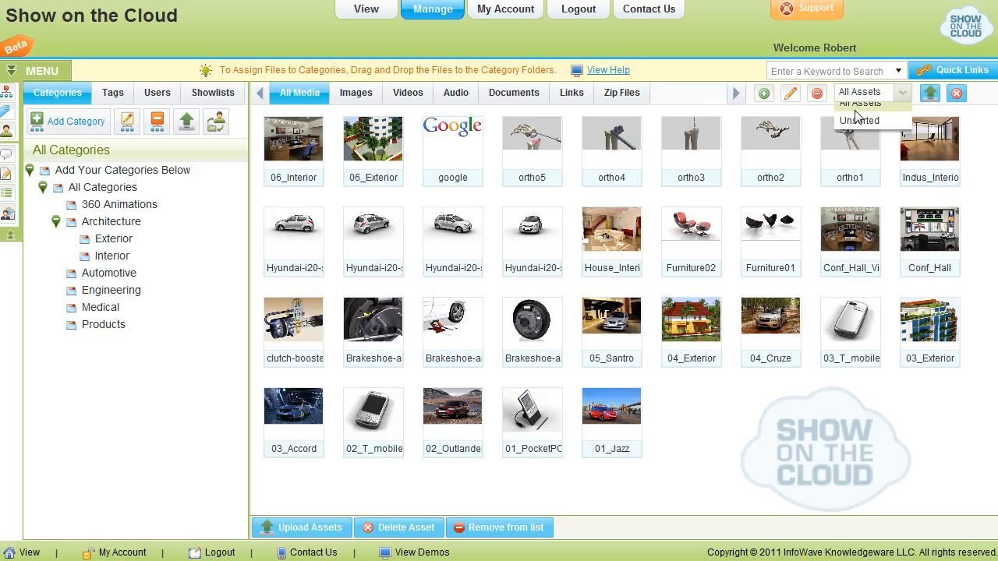
left_click(863, 97)
left_click(862, 133)
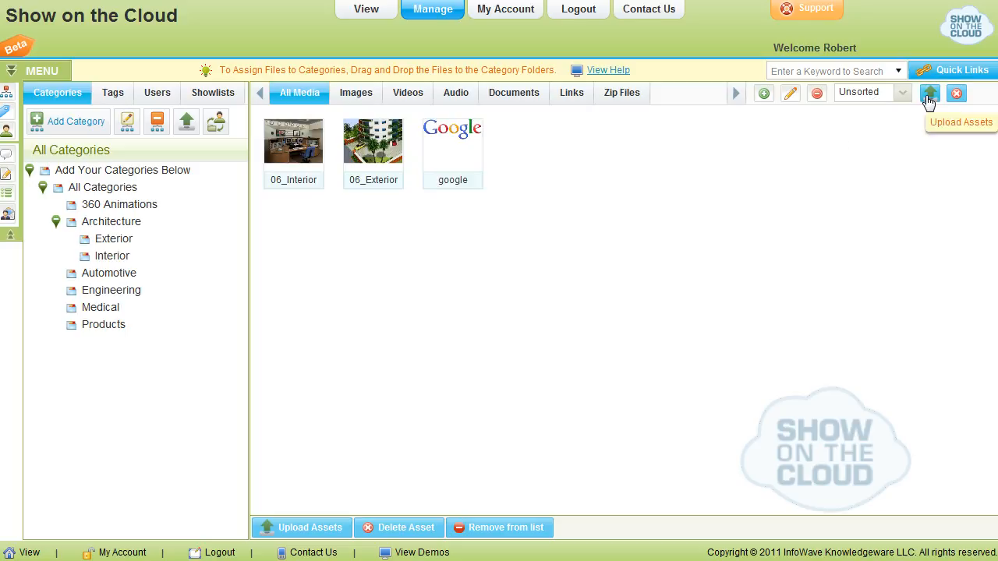
Open the Save. Sort. Show. upload wizard, dismiss its tips, and close it without adding files
left_click(928, 100)
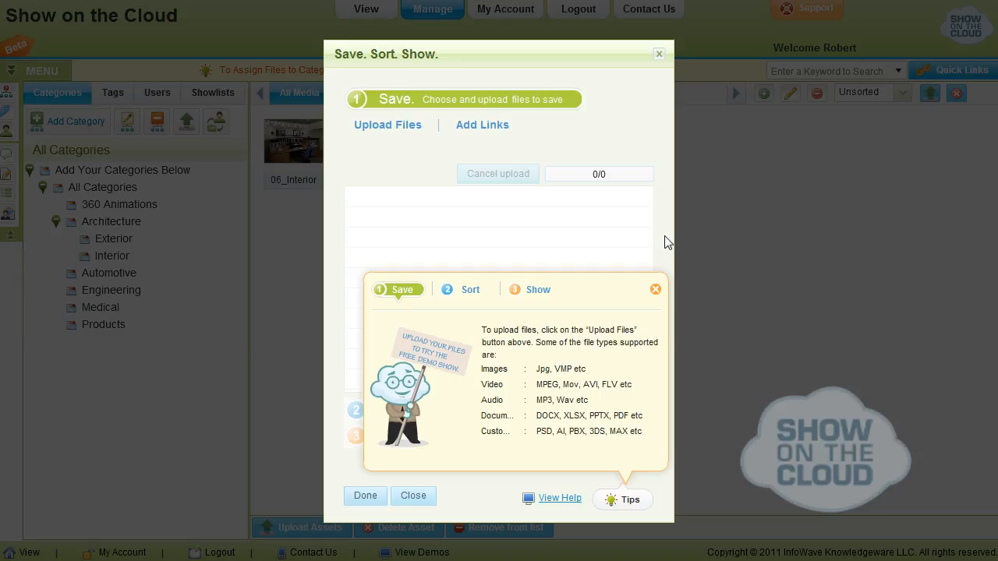
left_click(655, 289)
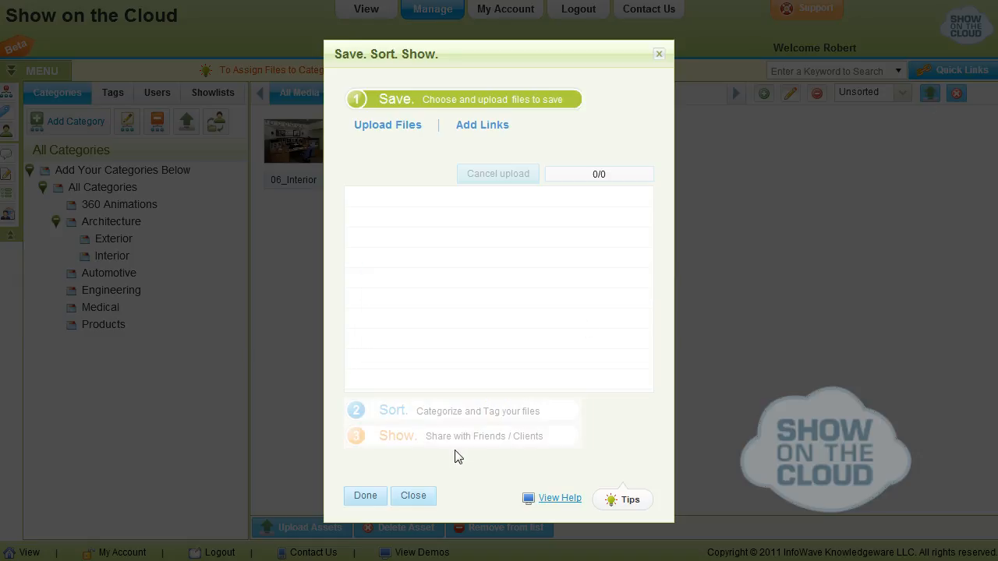
left_click(414, 496)
left_click(728, 451)
left_click(727, 381)
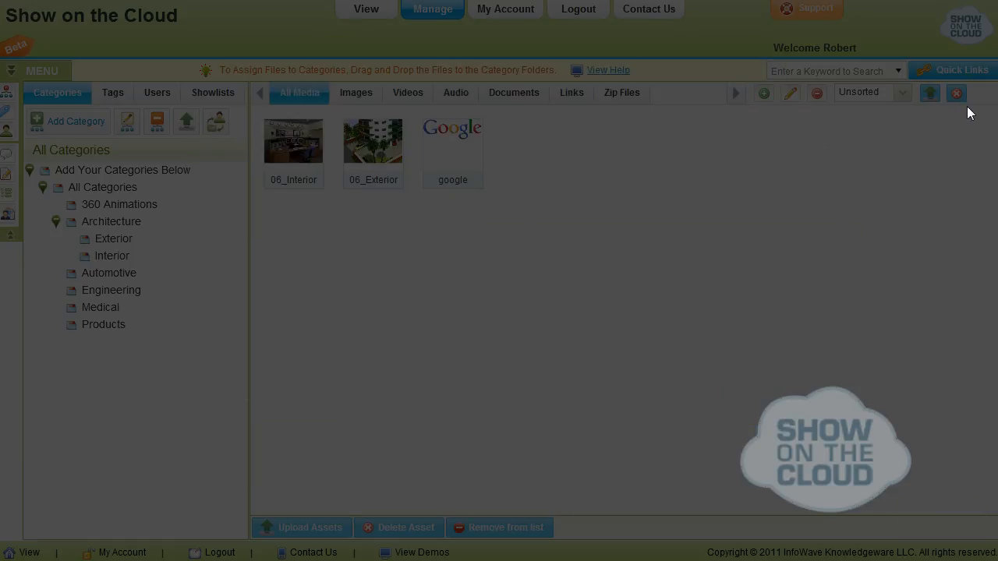
Delete the google image from the unsorted assets and close the deletion window
left_click(457, 166)
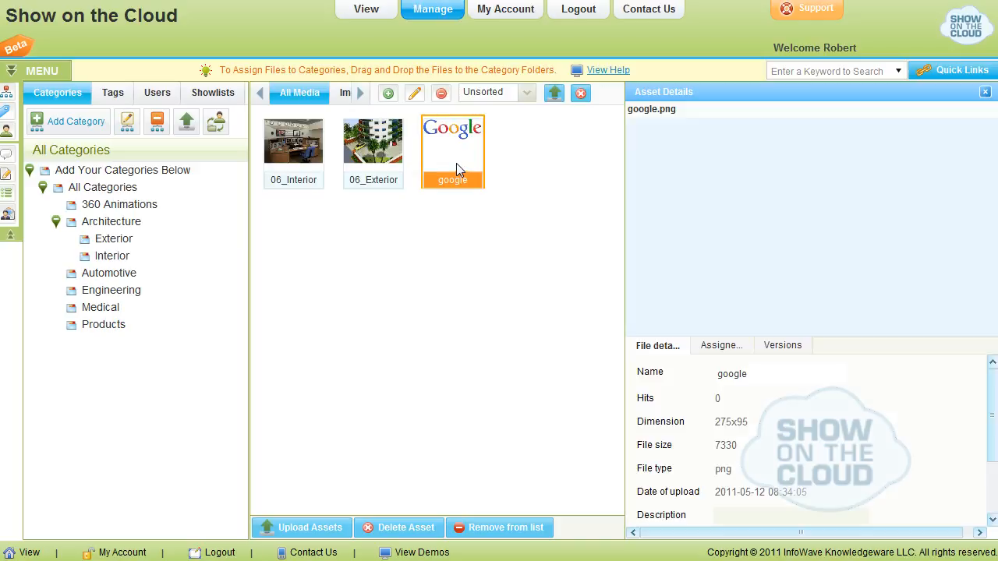
left_click(581, 95)
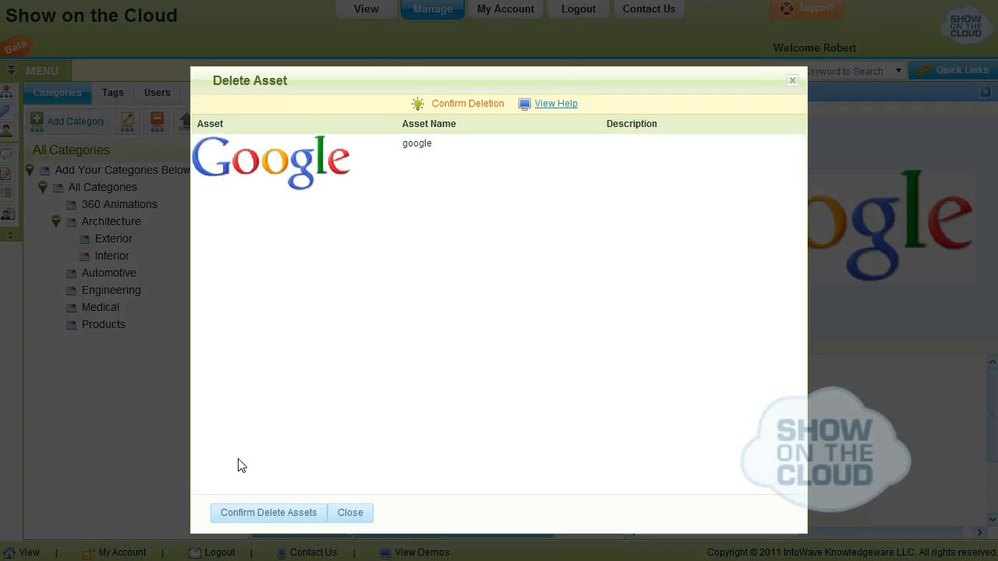
left_click(258, 516)
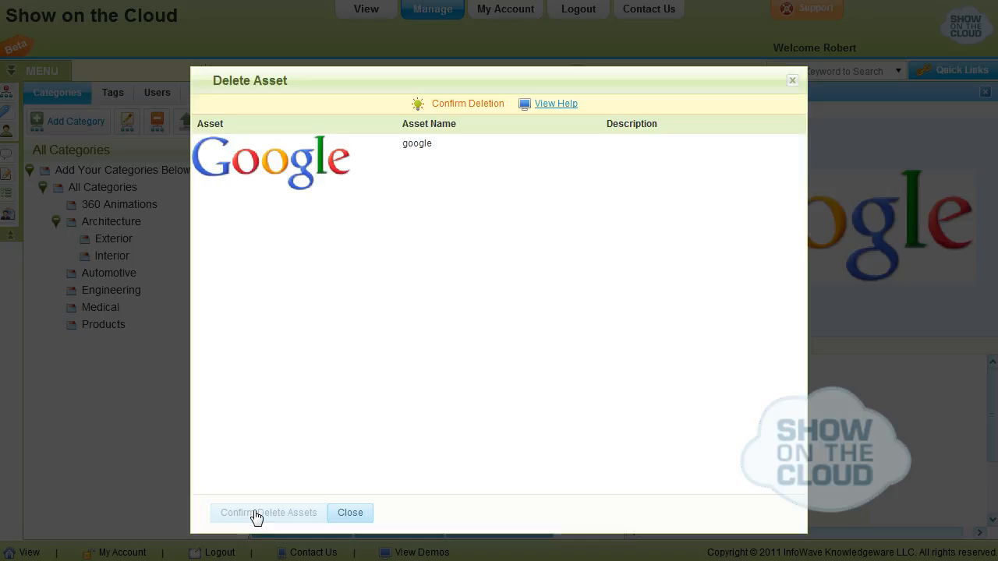
left_click(345, 516)
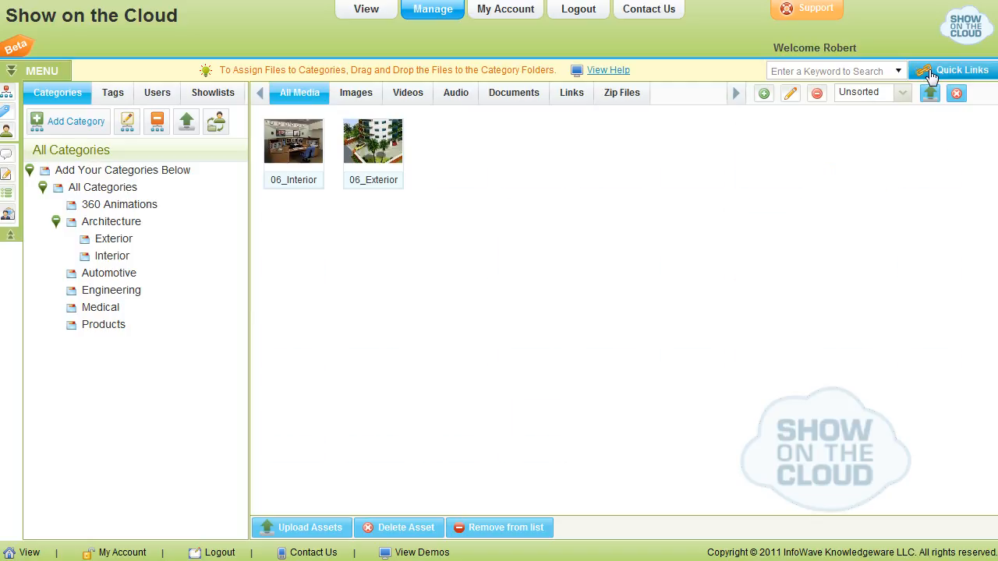
View the Quick Links to the most popular features and close them
left_click(929, 69)
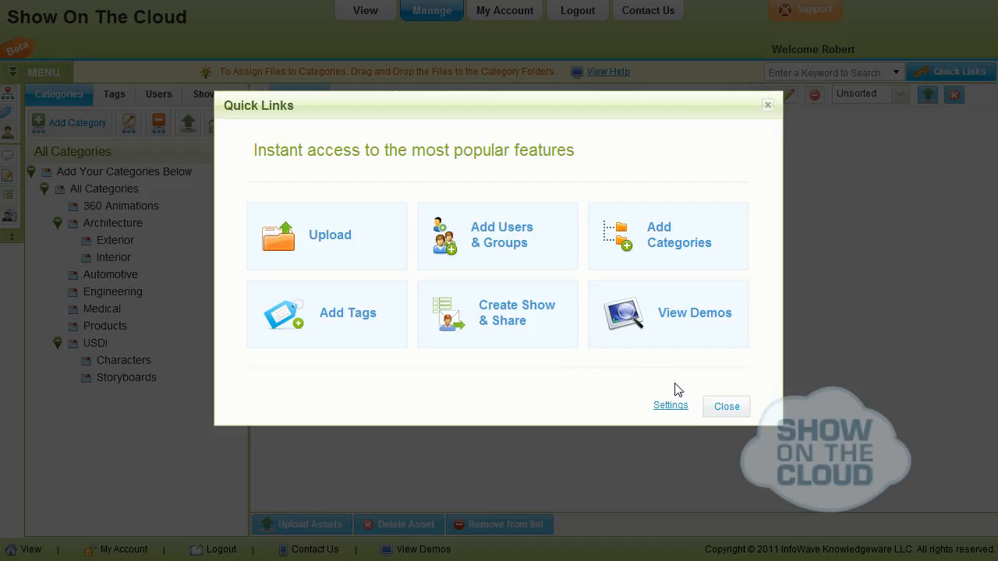
left_click(726, 408)
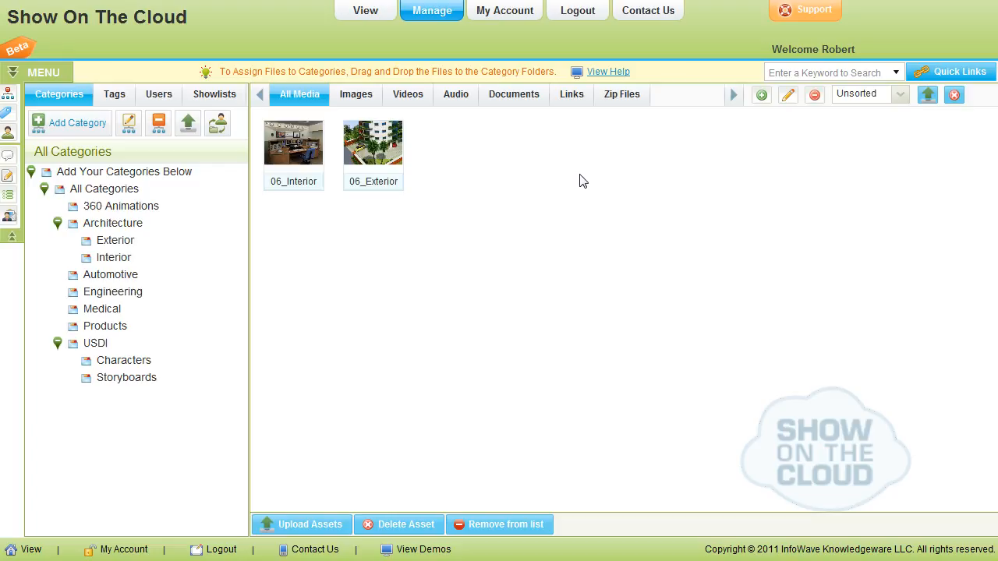
Go to My Account and view the profile's company details and personal details
left_click(503, 11)
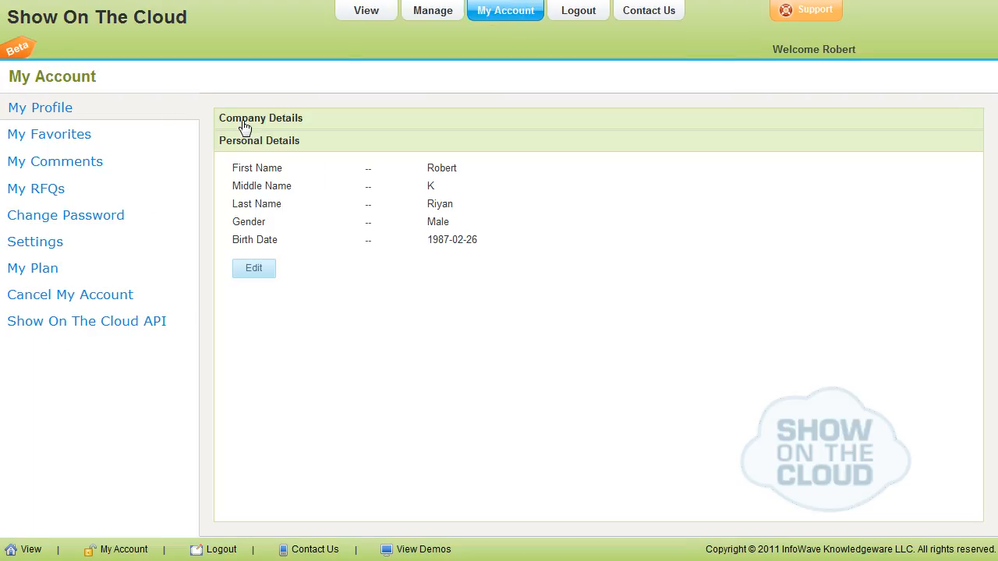
left_click(266, 120)
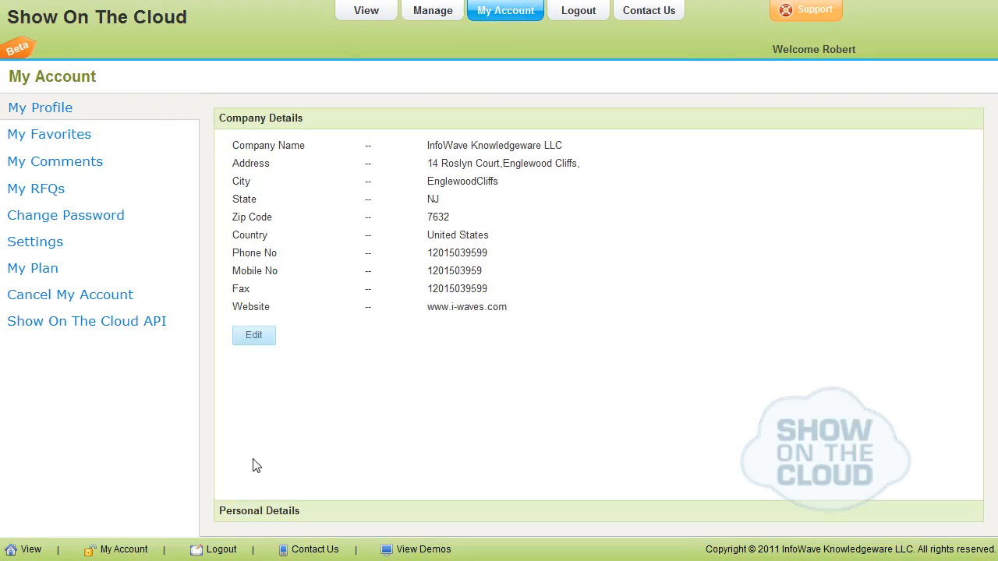
left_click(274, 512)
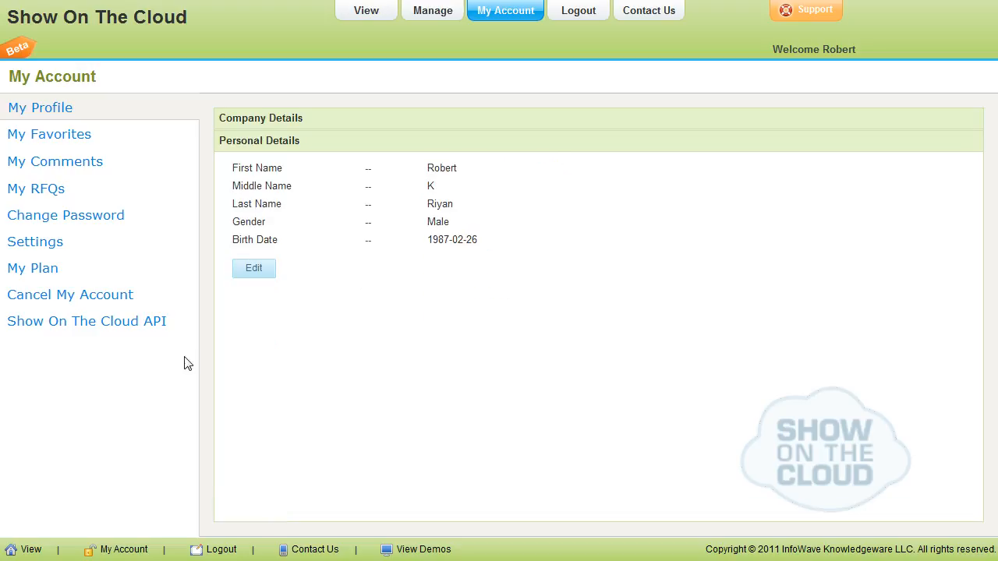
Look through the account's favorites, comments and RFQs, and view the Change Password form
left_click(75, 146)
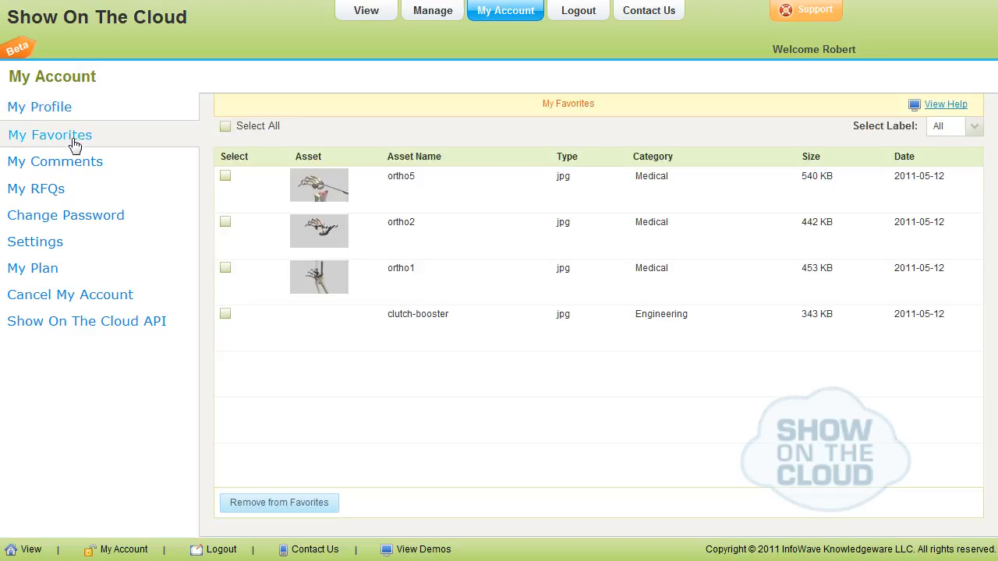
left_click(76, 171)
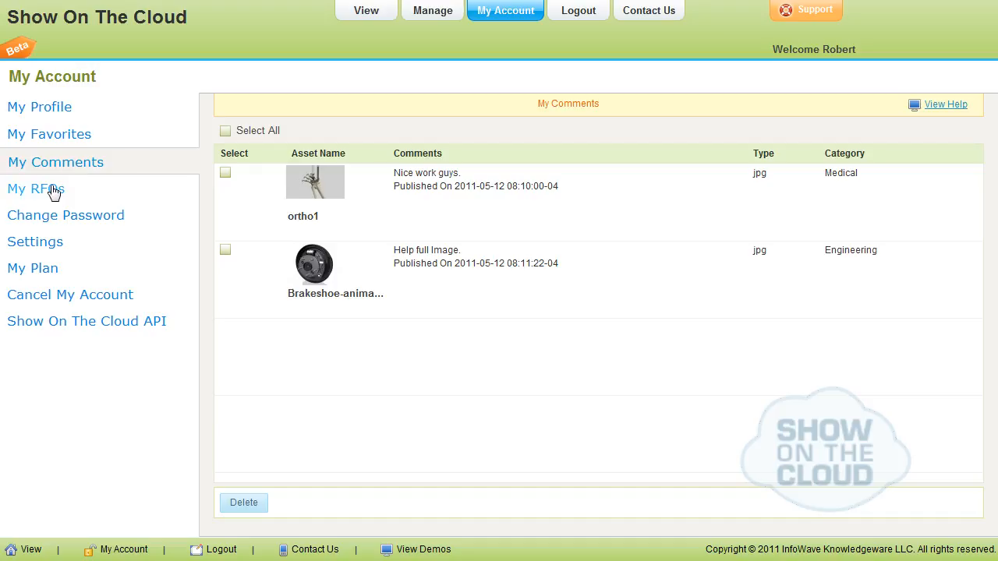
left_click(53, 191)
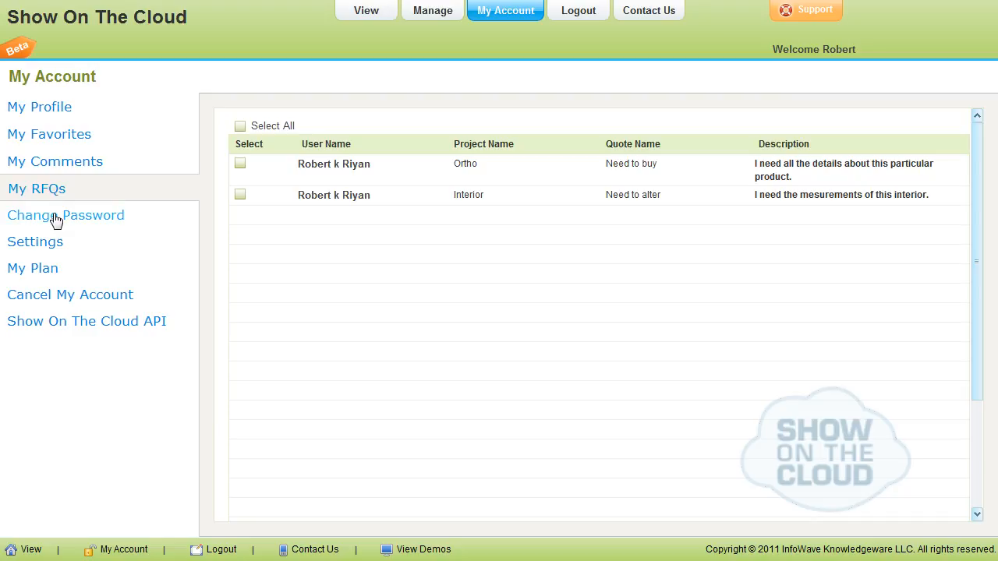
left_click(55, 220)
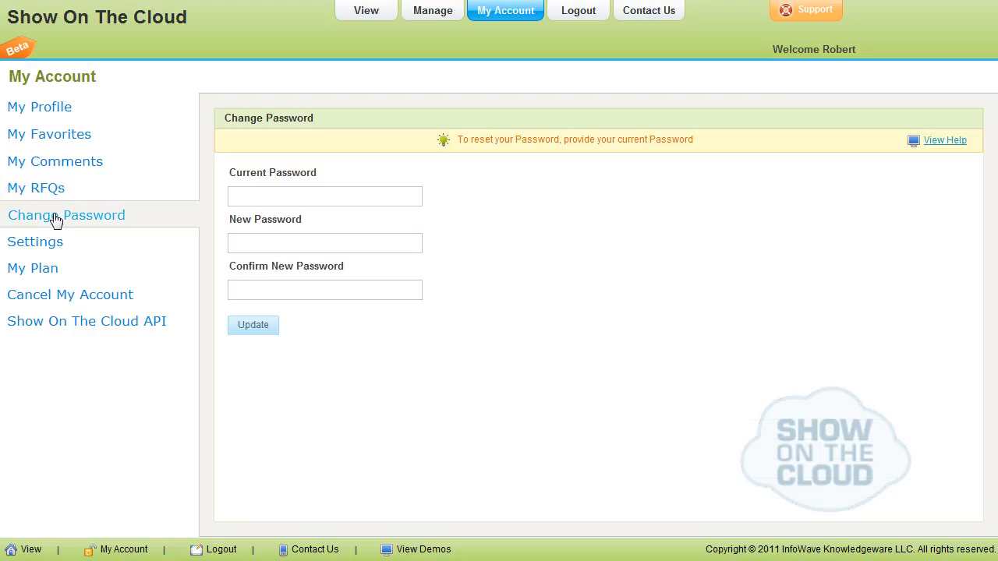
View the application settings and the full Account Settings form in the account's settings
left_click(55, 247)
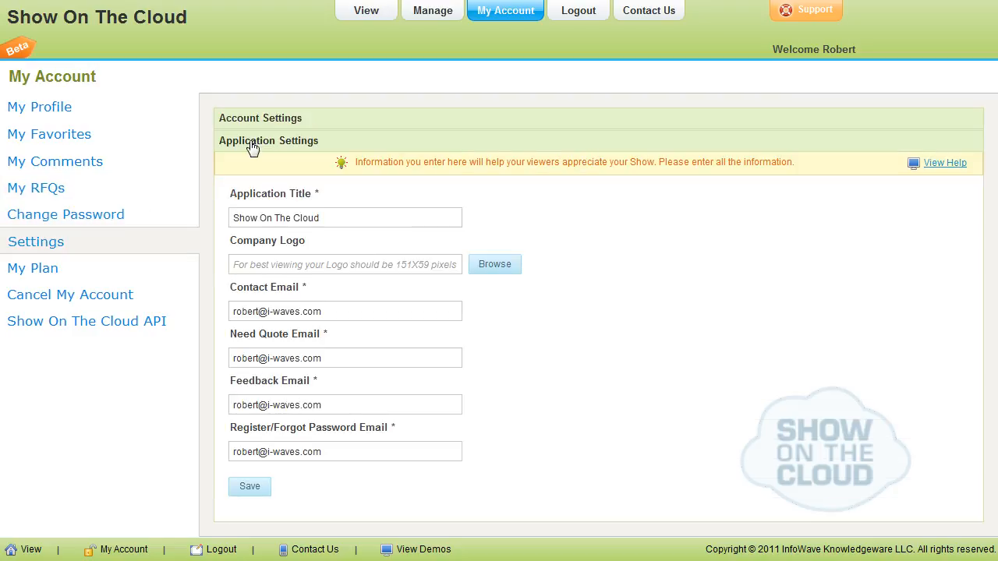
left_click(283, 121)
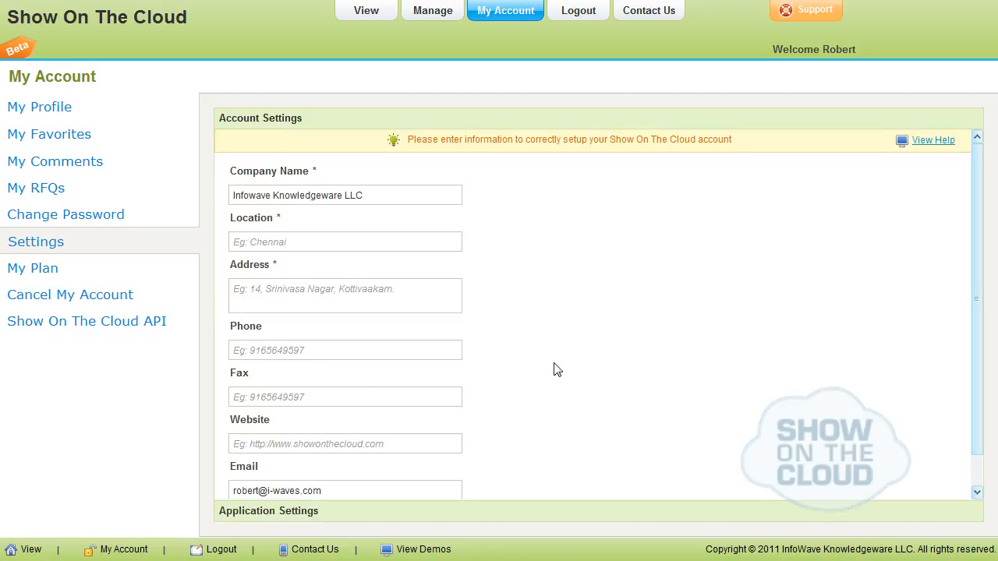
left_click_drag(977, 332, 990, 449)
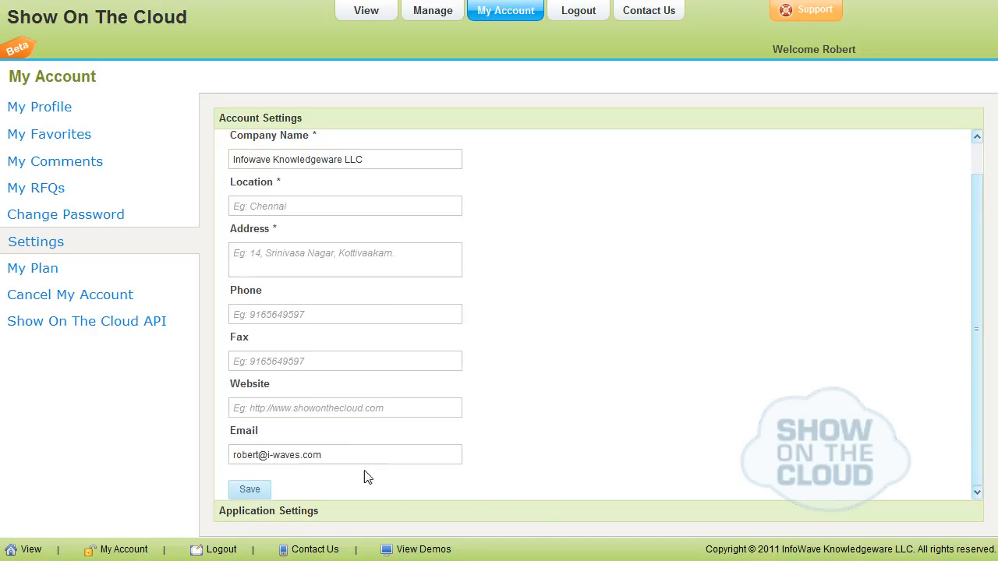
Review the Application Settings form and look through the account's plan, account cancellation and Show On The Cloud API pages
left_click(263, 515)
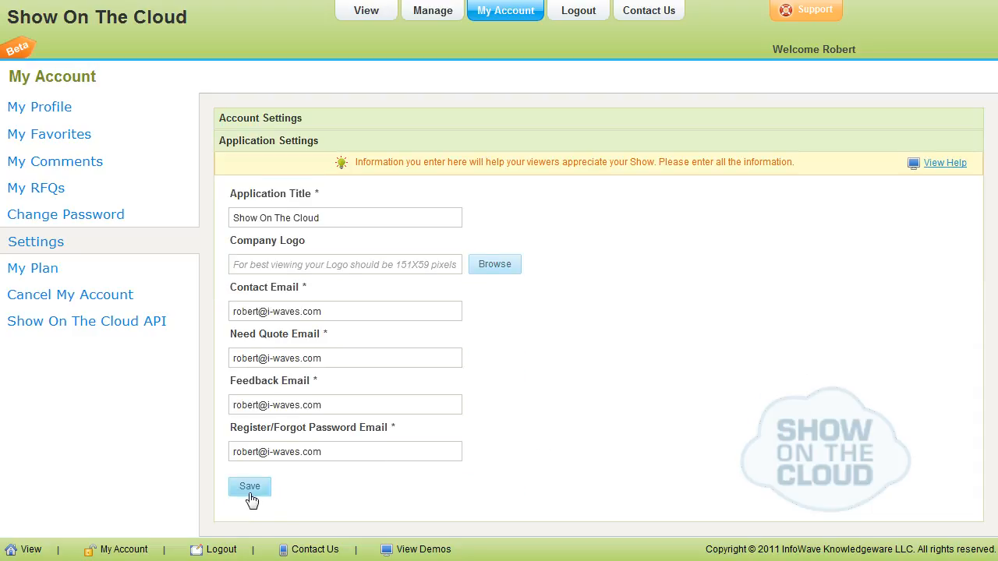
left_click(39, 270)
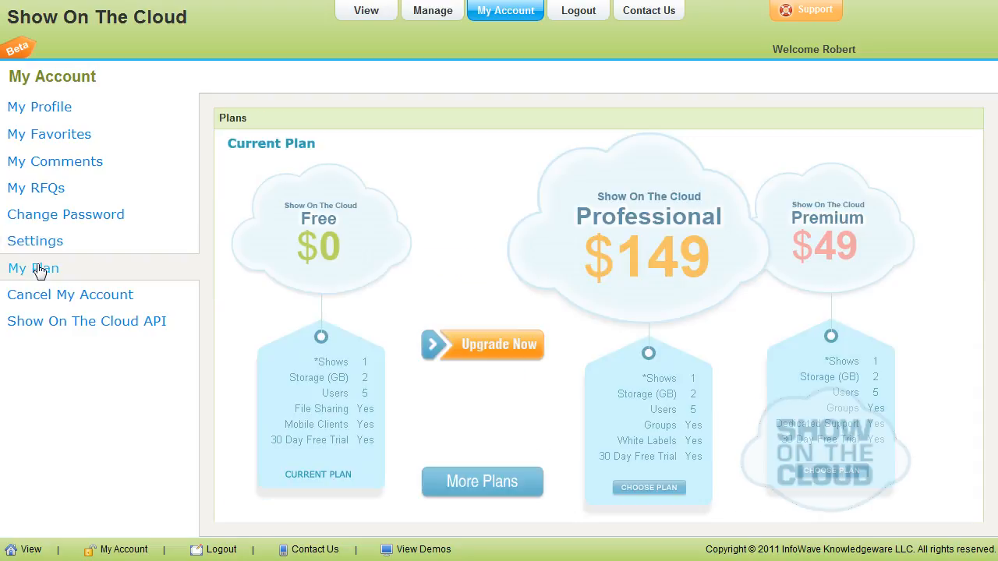
left_click(77, 300)
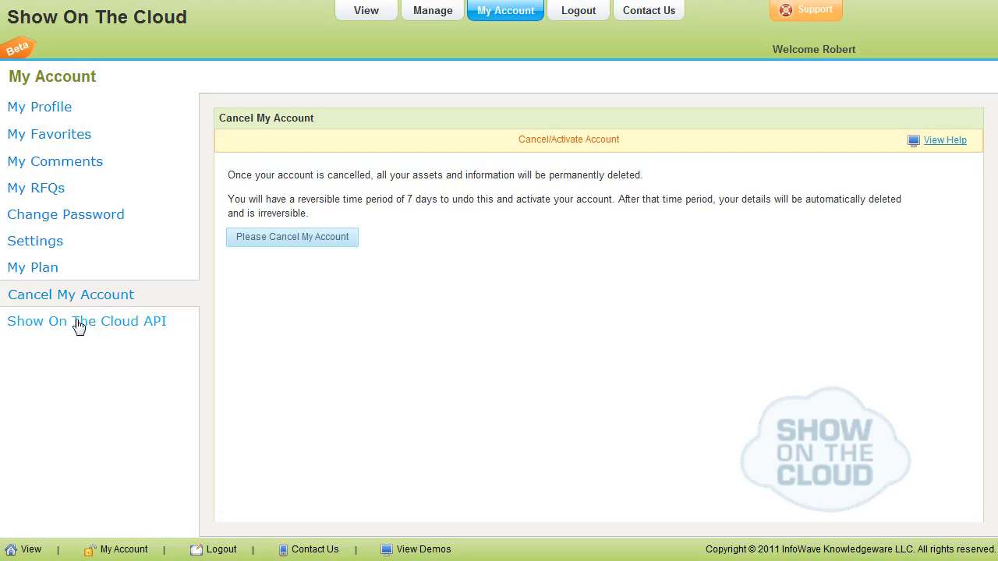
left_click(79, 323)
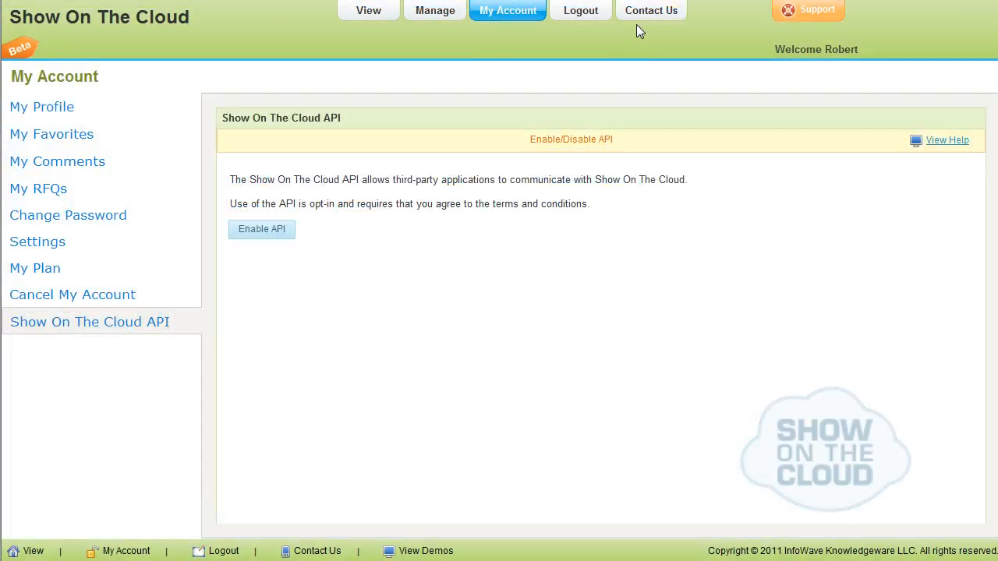
View the Contact Us feedback form and close it without sending a message
left_click(644, 12)
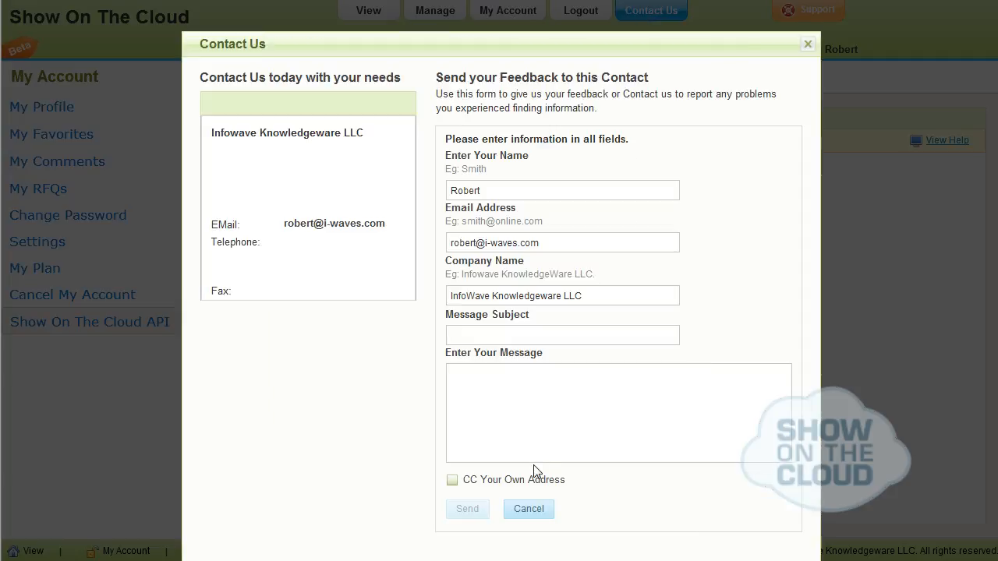
left_click(530, 511)
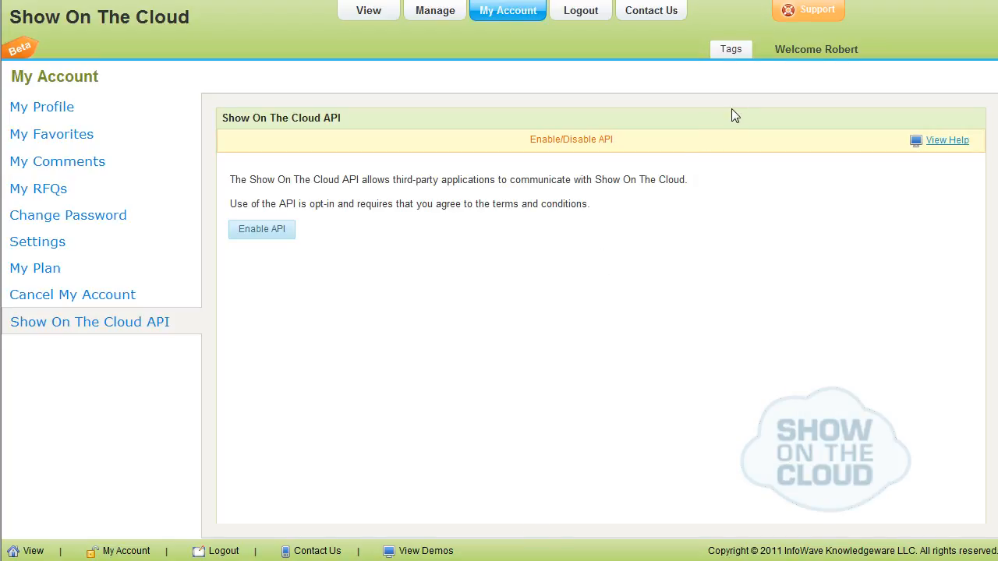
Open the Support feedback form and look through its Error, Suggestion and Like variants
left_click(794, 16)
left_click(429, 113)
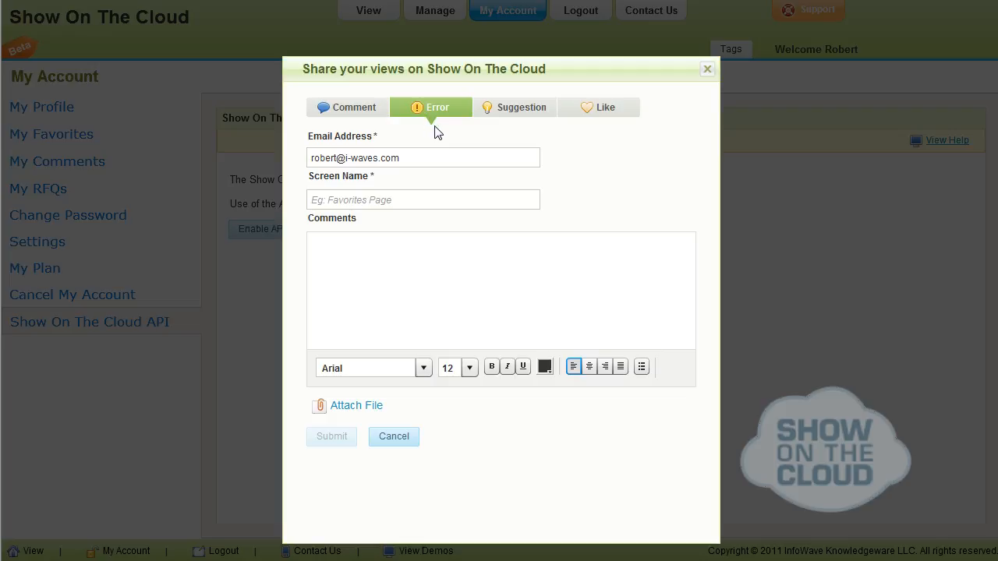
left_click(521, 109)
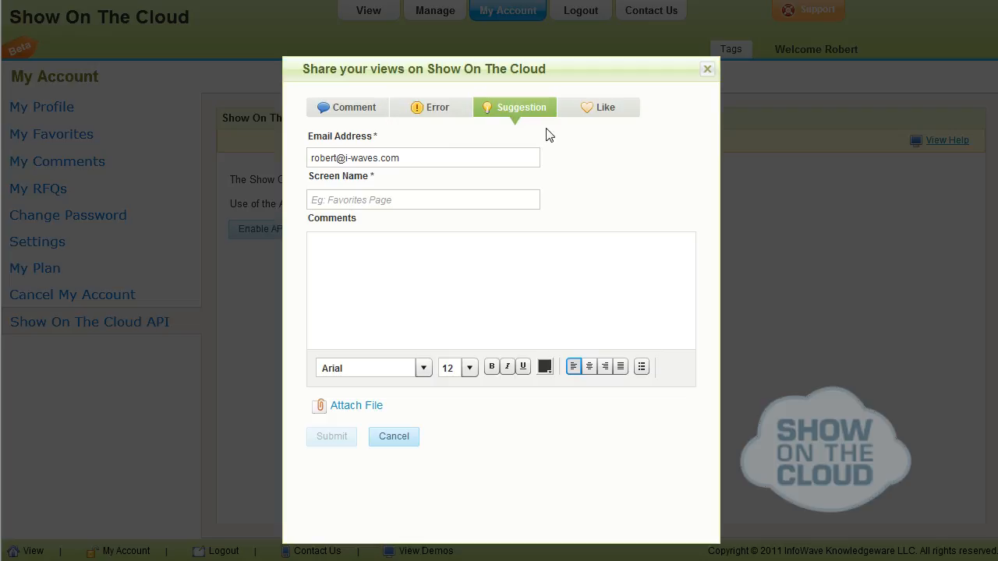
left_click(576, 116)
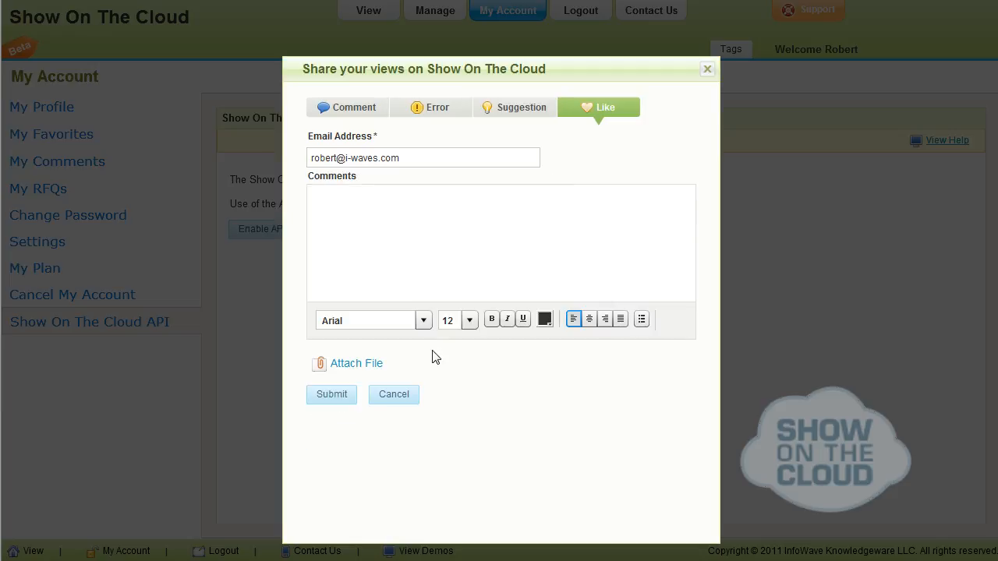